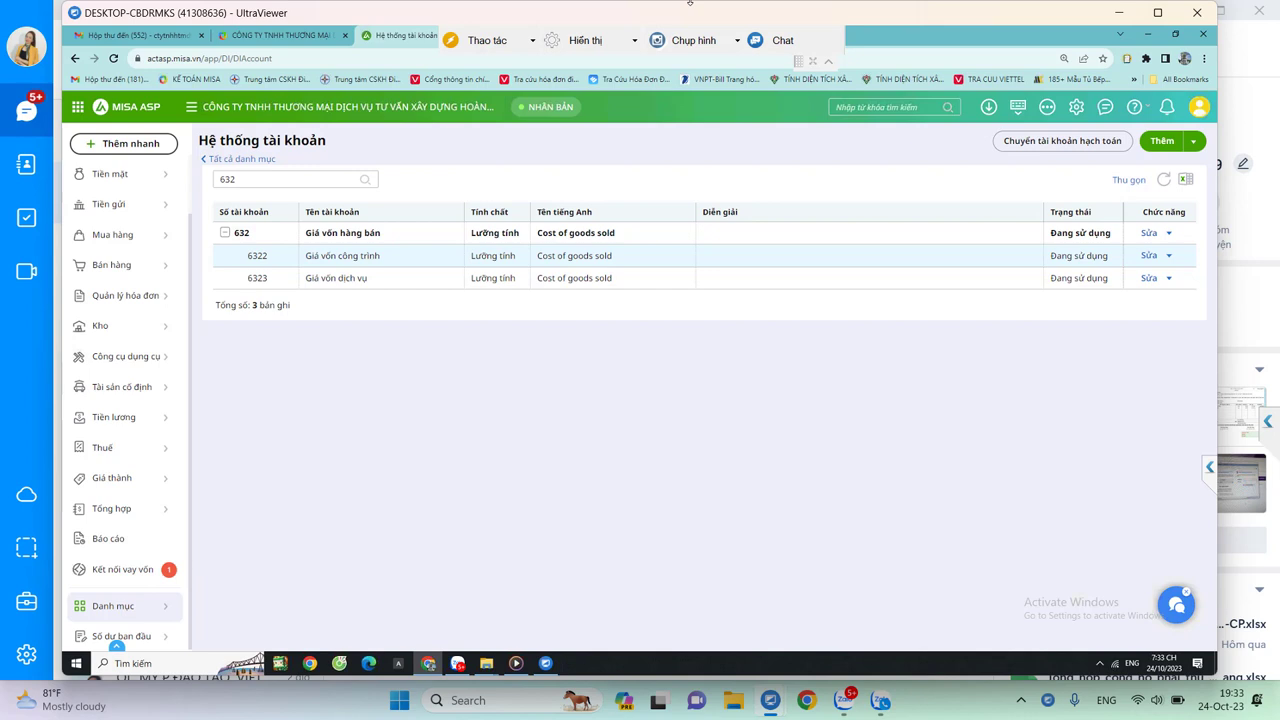
# Open the Khoản mục chi phí list from all categories and expand the CPSX, SXC and MTC groups to examine their cost items
pyautogui.click(1048, 108)
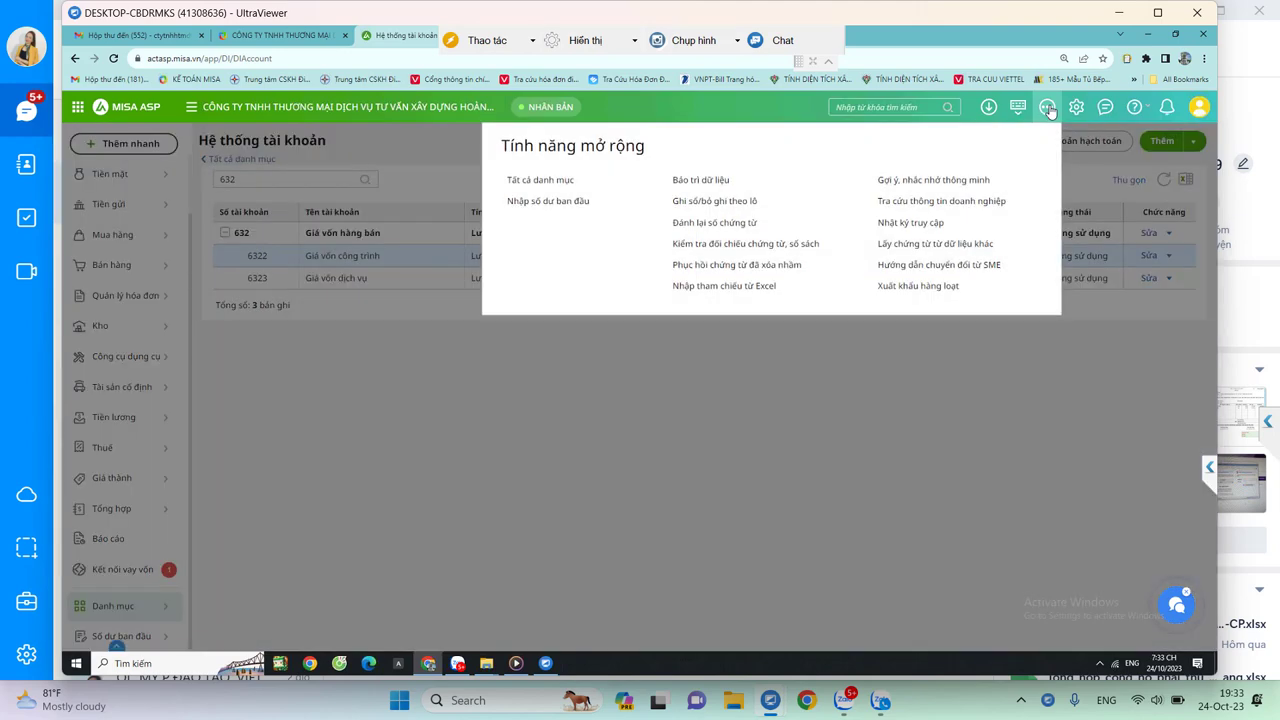
pyautogui.click(538, 184)
pyautogui.click(250, 397)
pyautogui.click(226, 233)
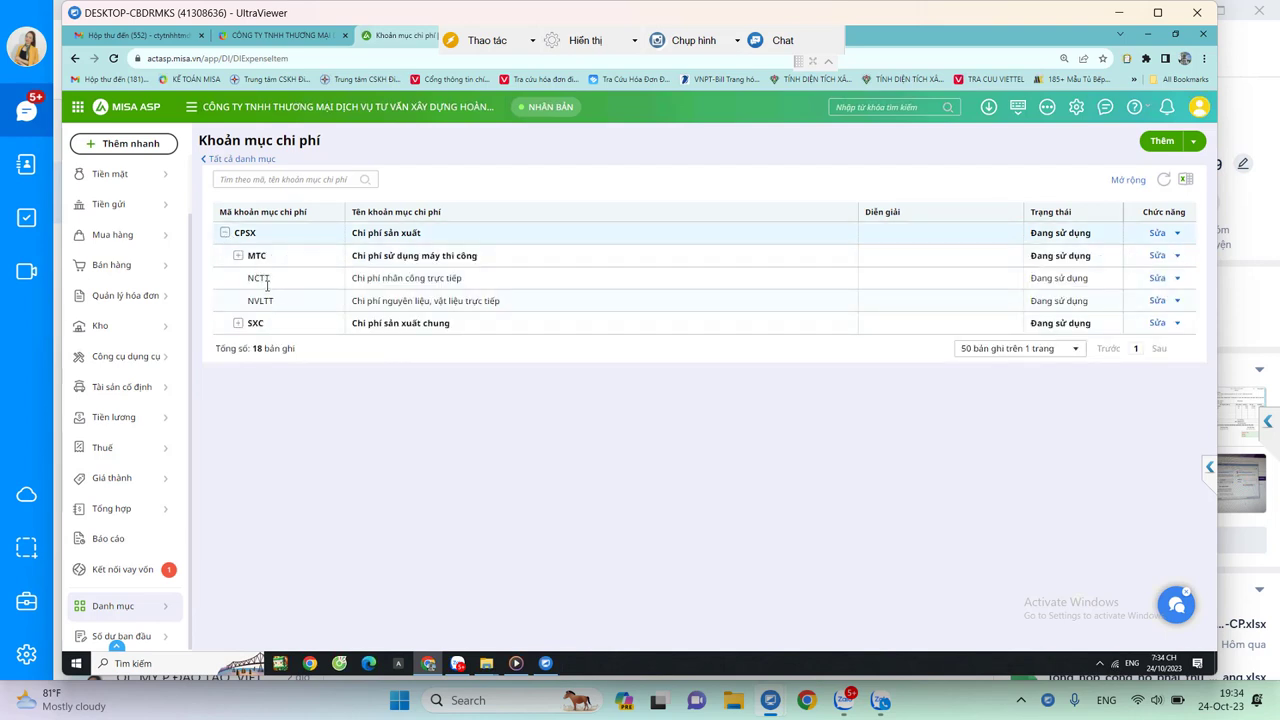
pyautogui.click(238, 324)
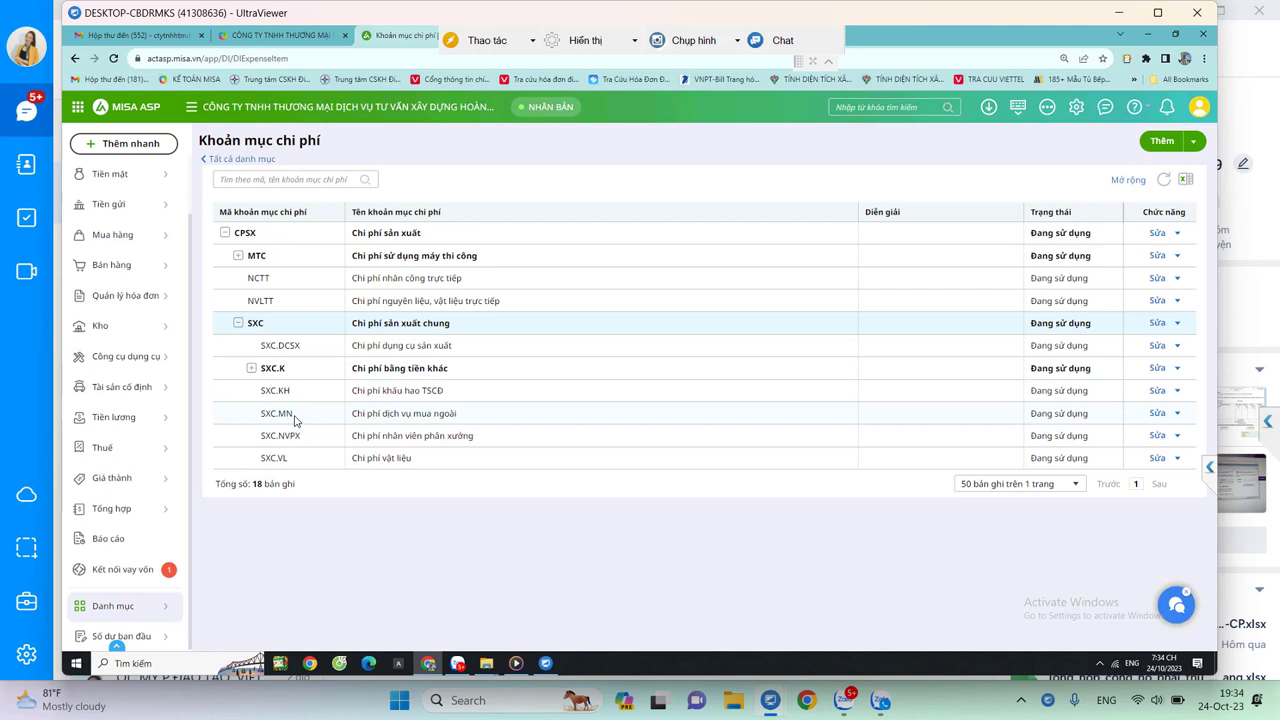
pyautogui.click(300, 360)
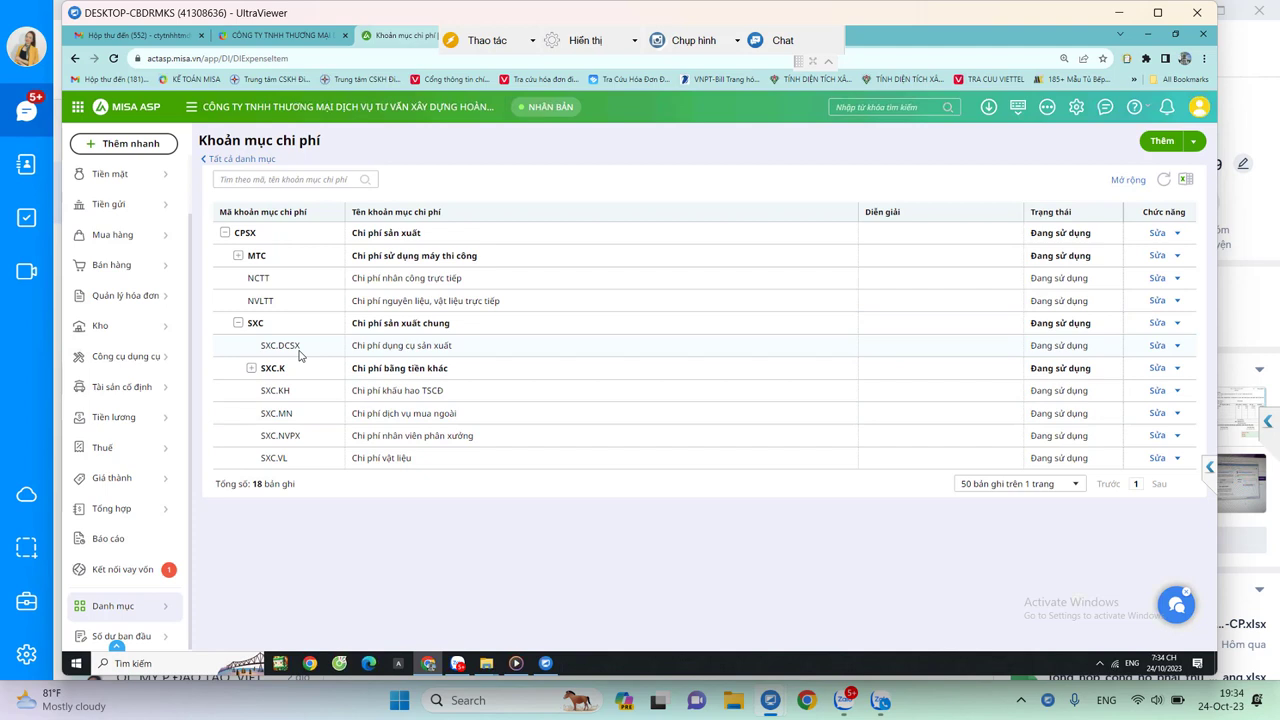
pyautogui.click(238, 255)
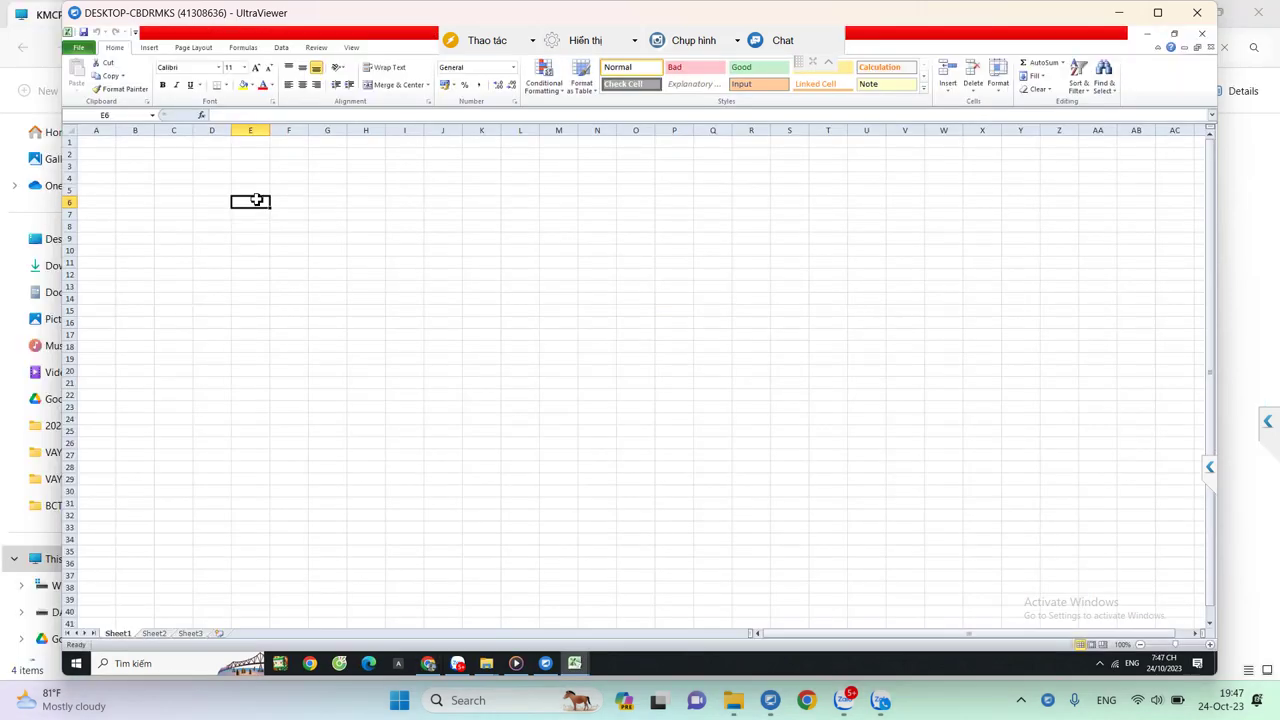
# Enter the account numbers 621 in E6, 622 in E10 and 627 in E15 of the blank worksheet
pyautogui.write('621')
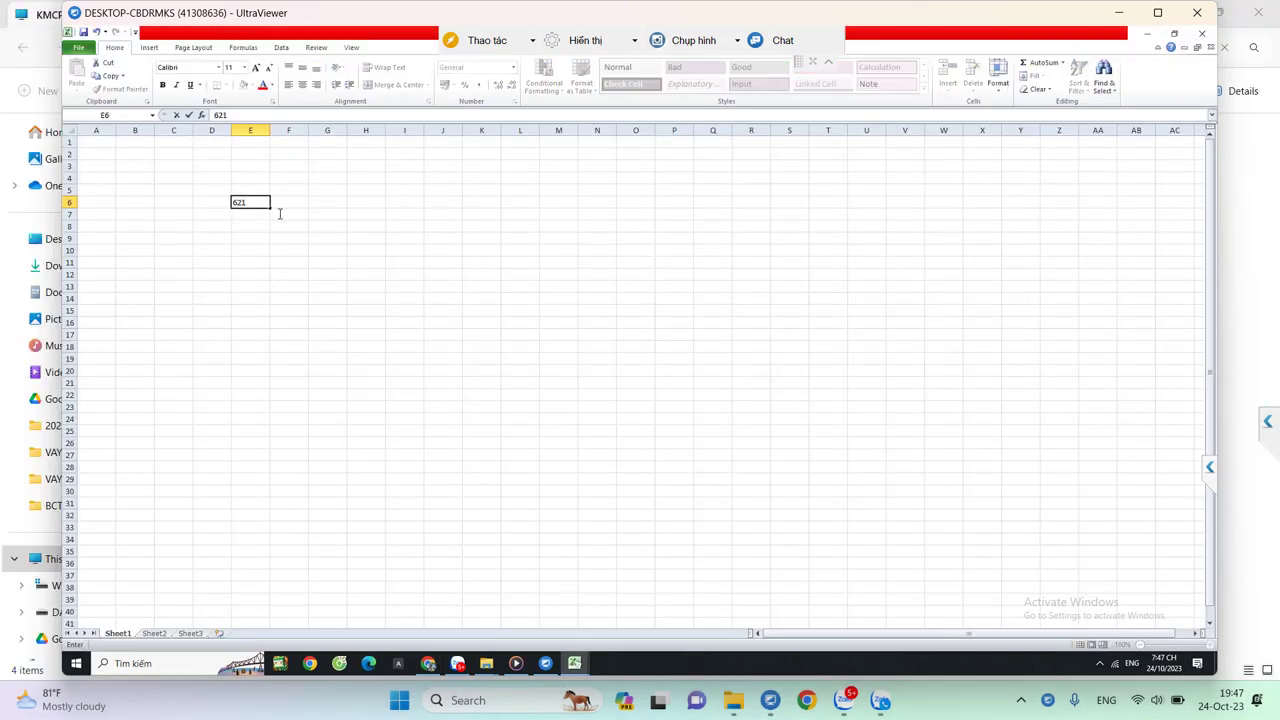
pyautogui.click(251, 252)
pyautogui.write('622')
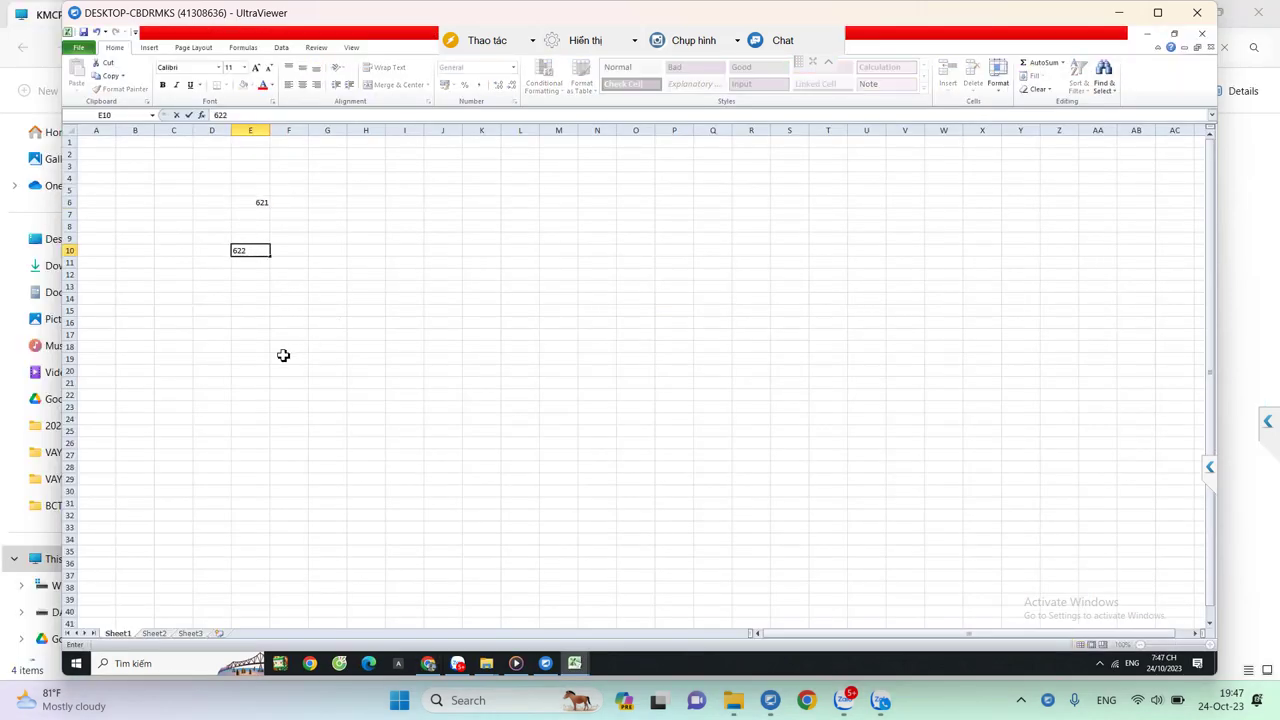
pyautogui.click(256, 340)
pyautogui.click(257, 315)
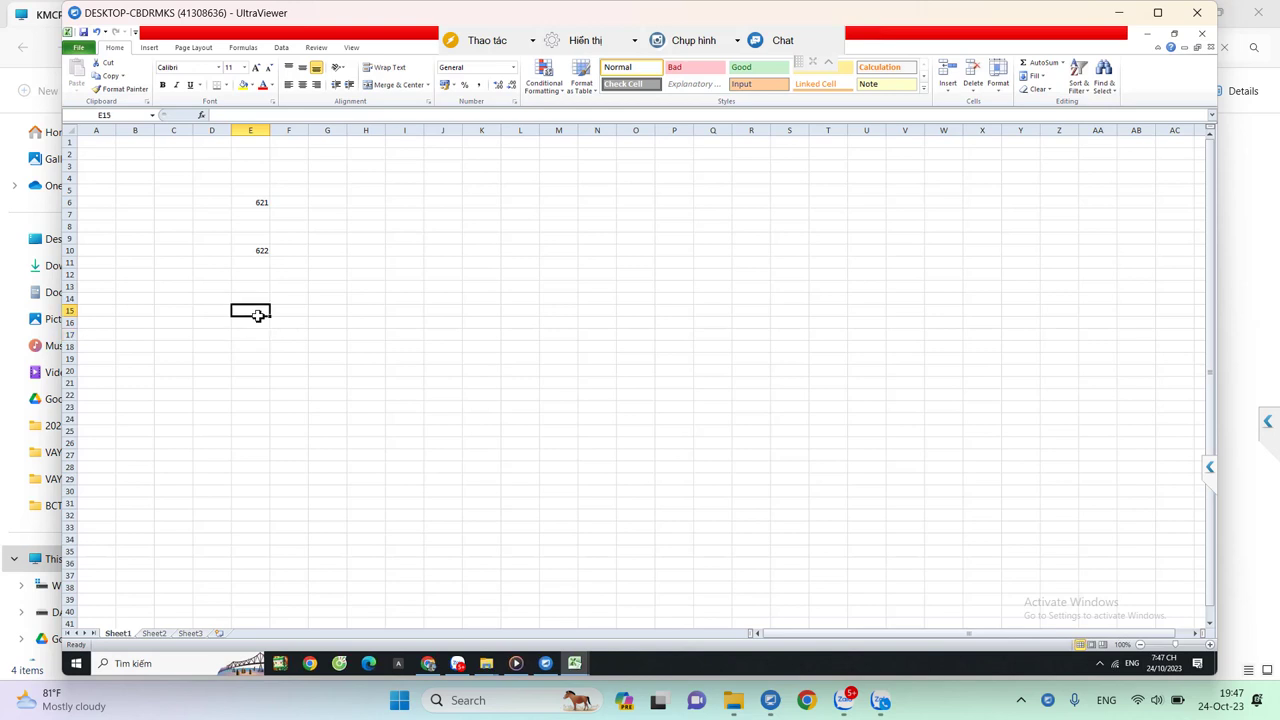
pyautogui.write('6')
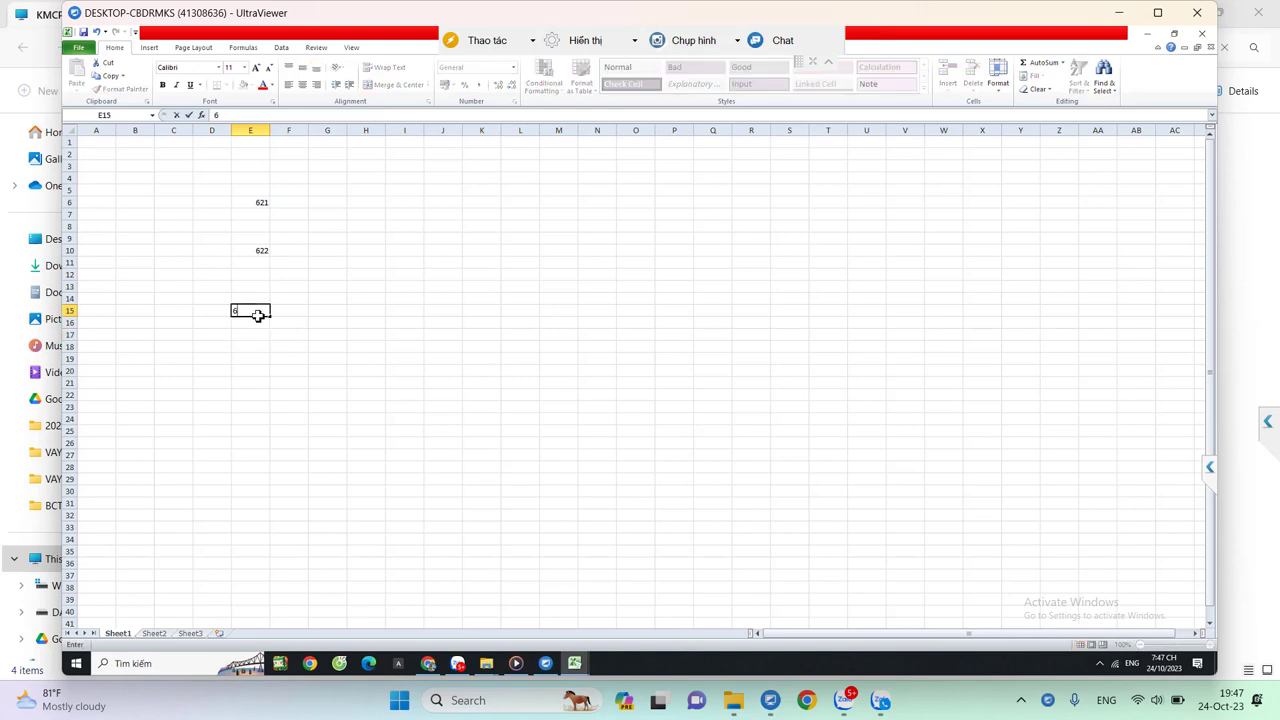
pyautogui.write('27')
pyautogui.press('Return')
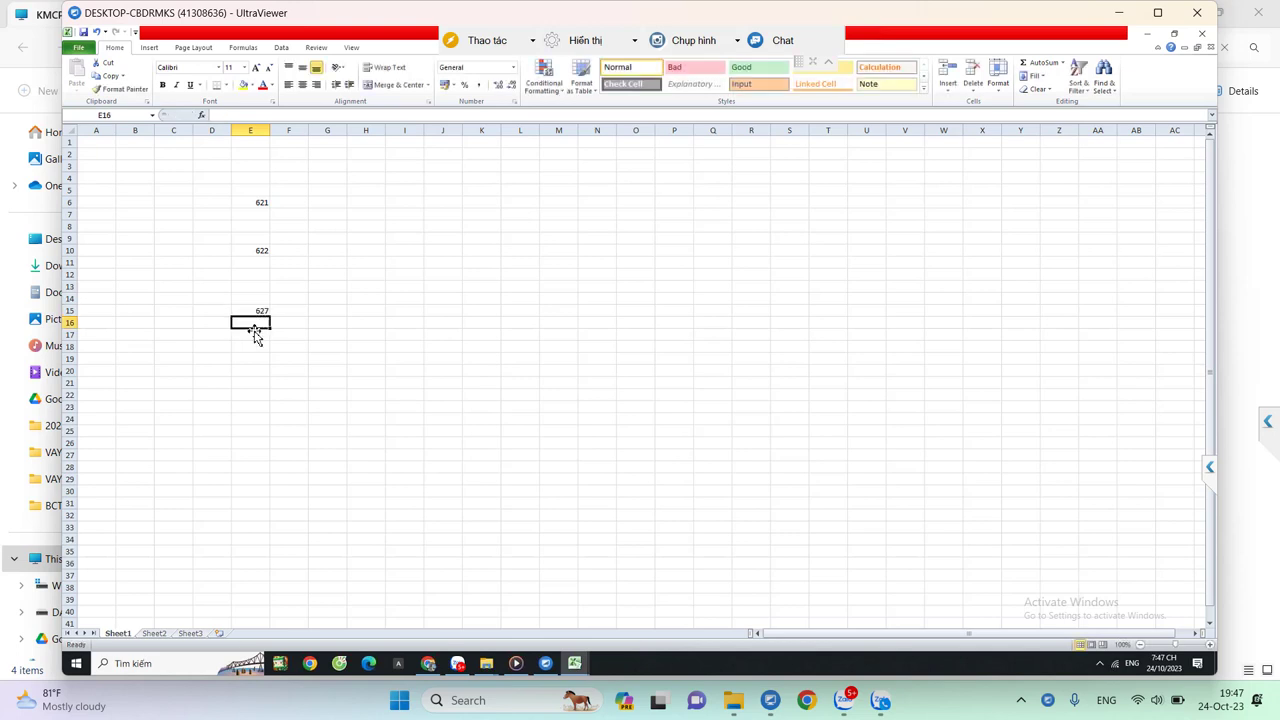
# List the sub-accounts 6271, 6273, 6274 and 6278 under account 627 in cells E16 to E19
pyautogui.write('6271')
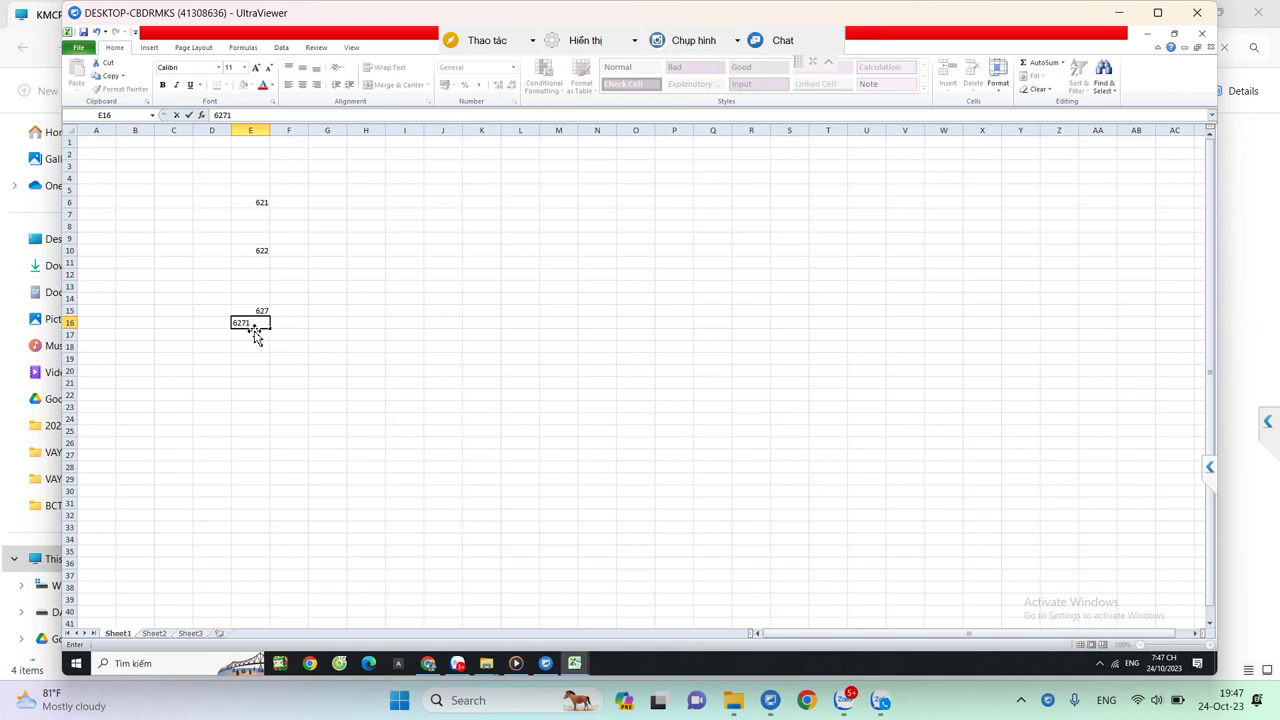
pyautogui.press('Return')
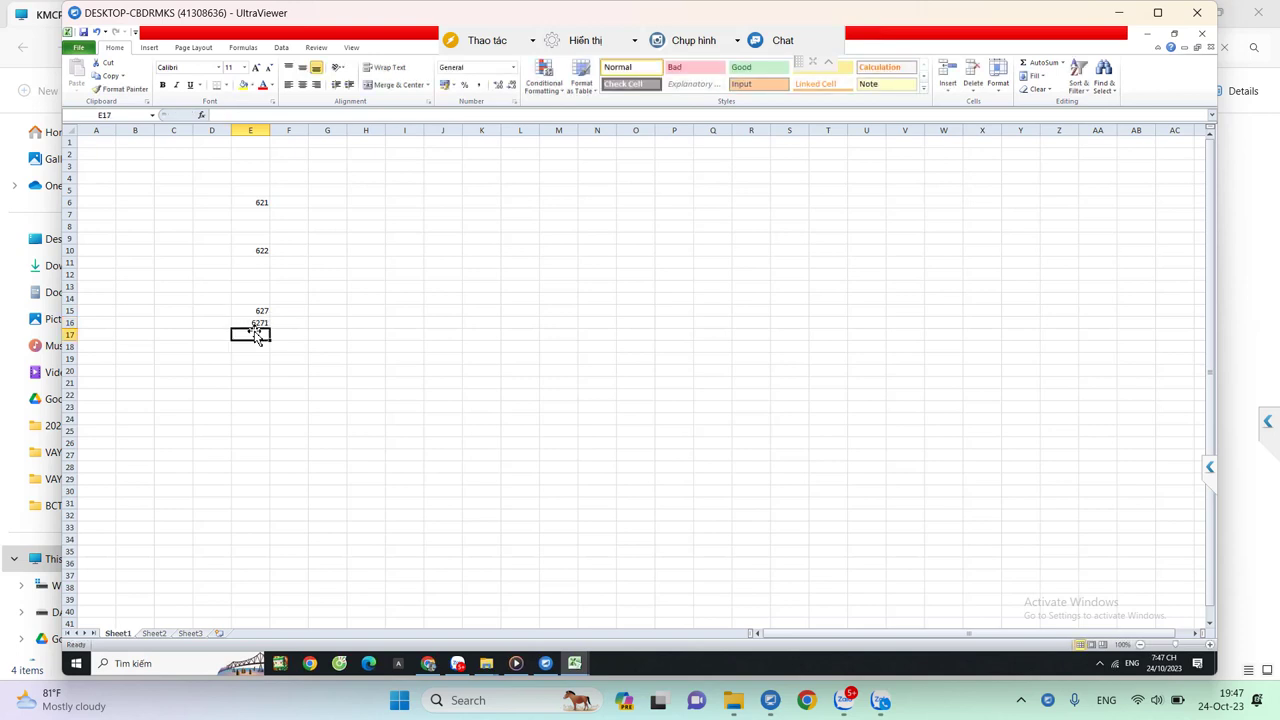
pyautogui.write('6273')
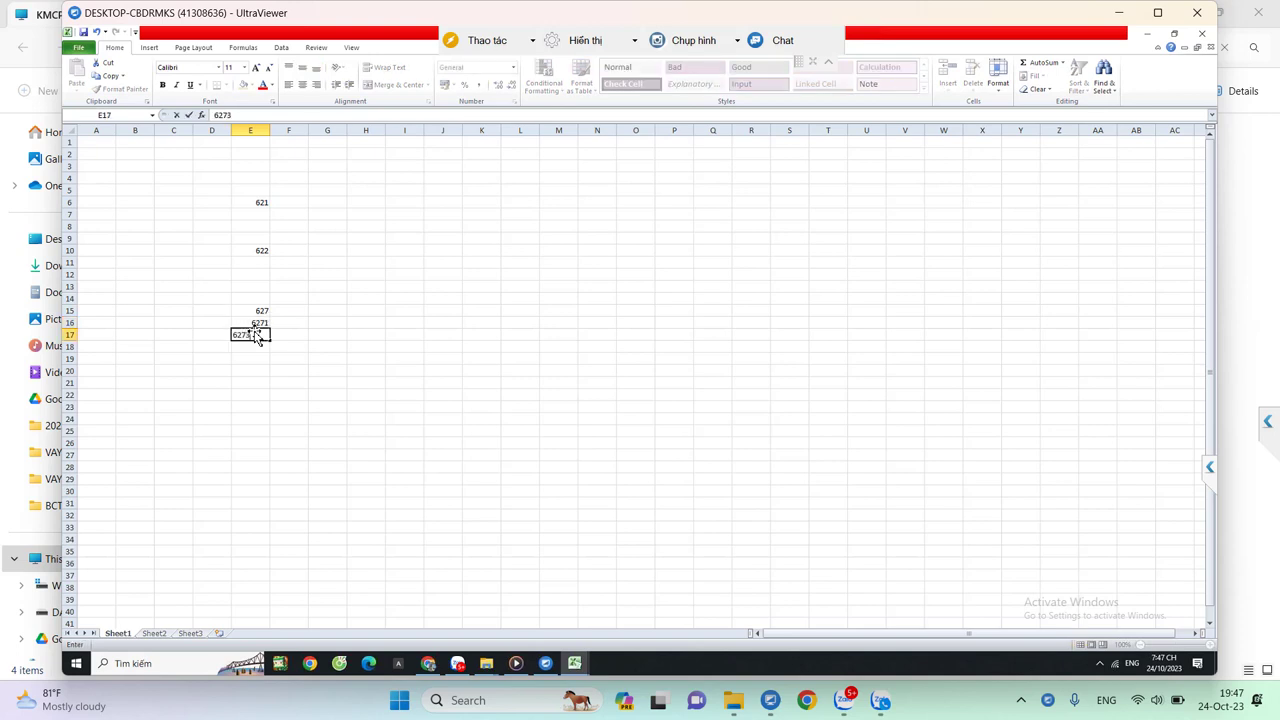
pyautogui.press('Return')
pyautogui.write('6274')
pyautogui.press('Return')
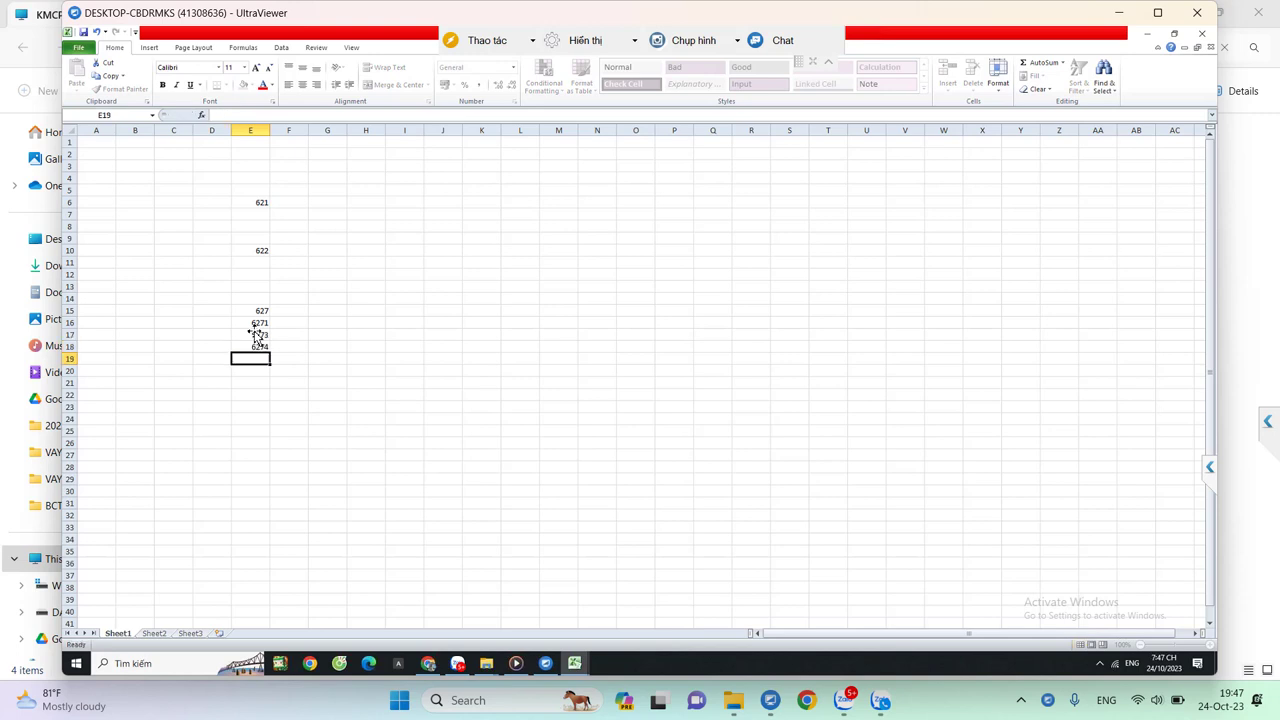
pyautogui.write('6278')
pyautogui.press('Return')
# Enter account 154 in H15, H6 and H10, beside accounts 627, 621 and 622
pyautogui.click(379, 312)
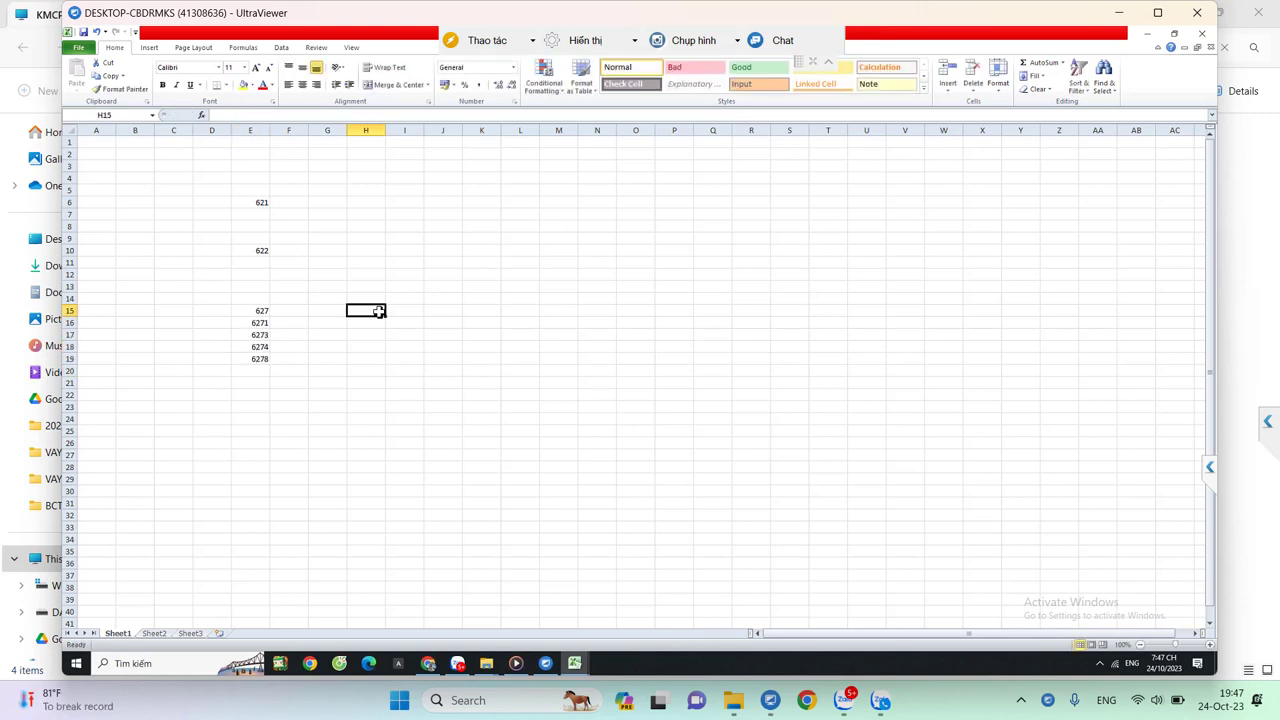
pyautogui.write('154')
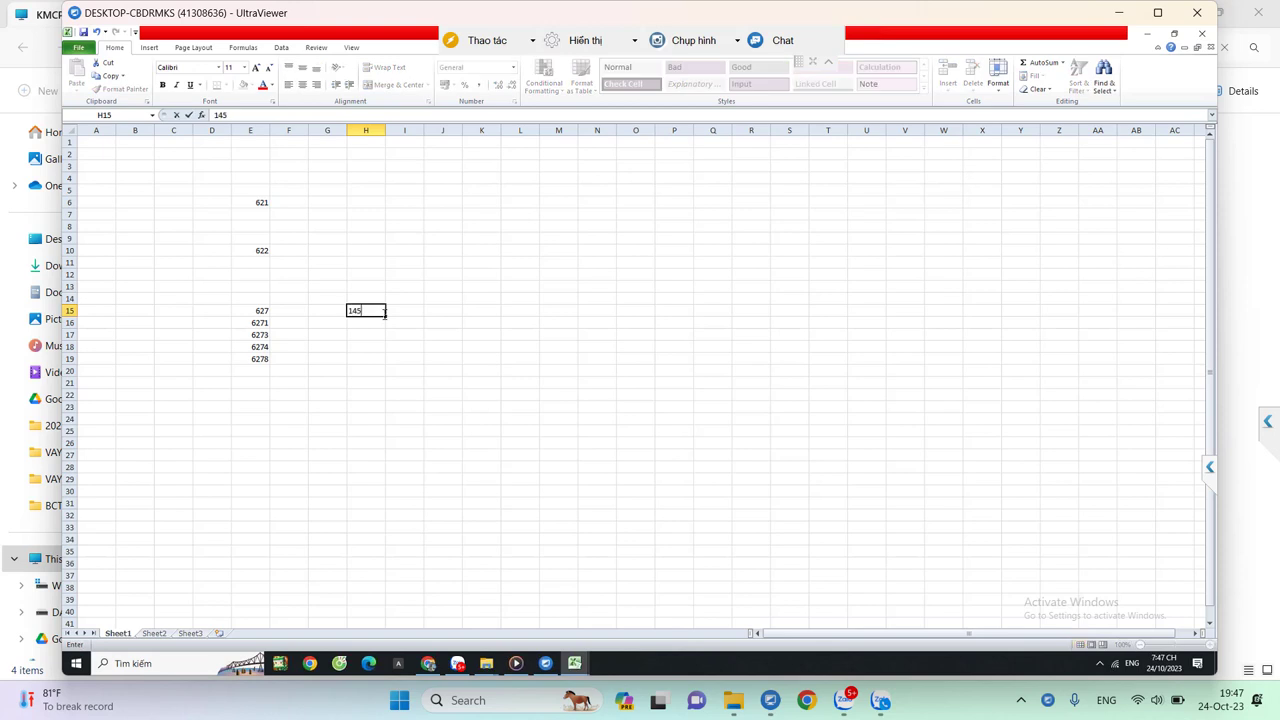
pyautogui.click(377, 202)
pyautogui.write('154')
pyautogui.click(364, 250)
pyautogui.write('154')
pyautogui.click(364, 263)
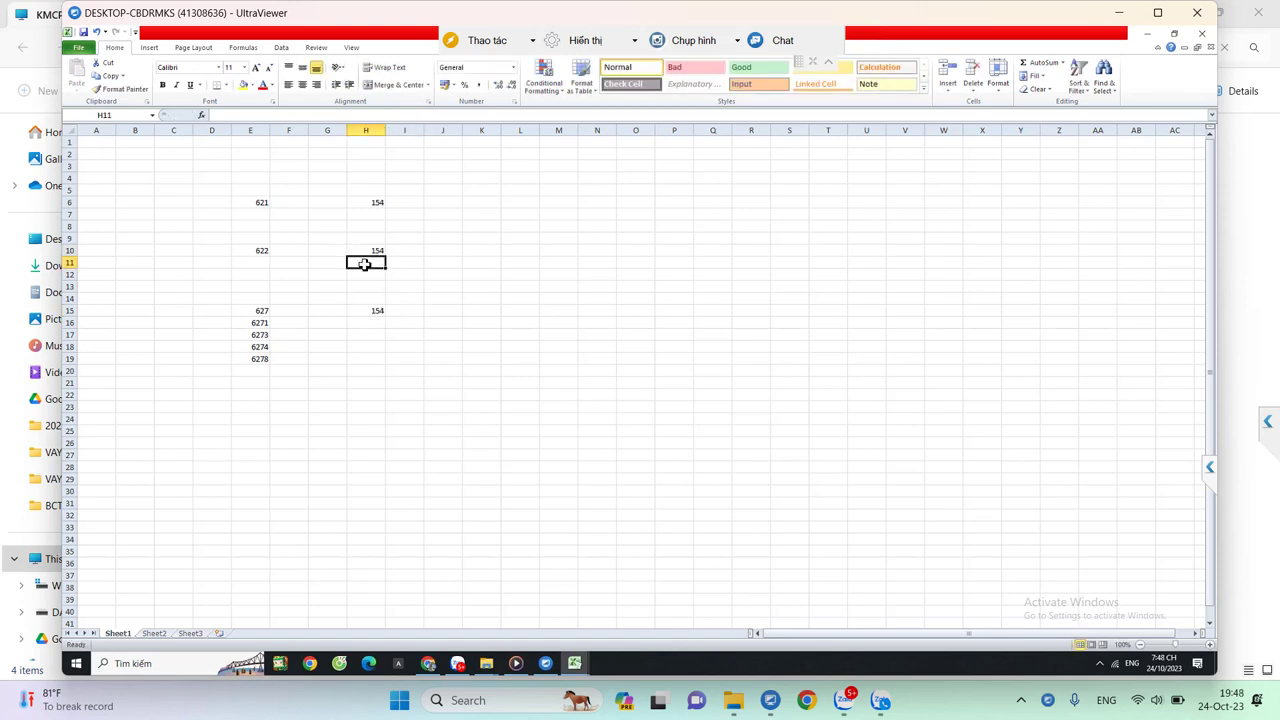
pyautogui.click(374, 201)
pyautogui.click(373, 189)
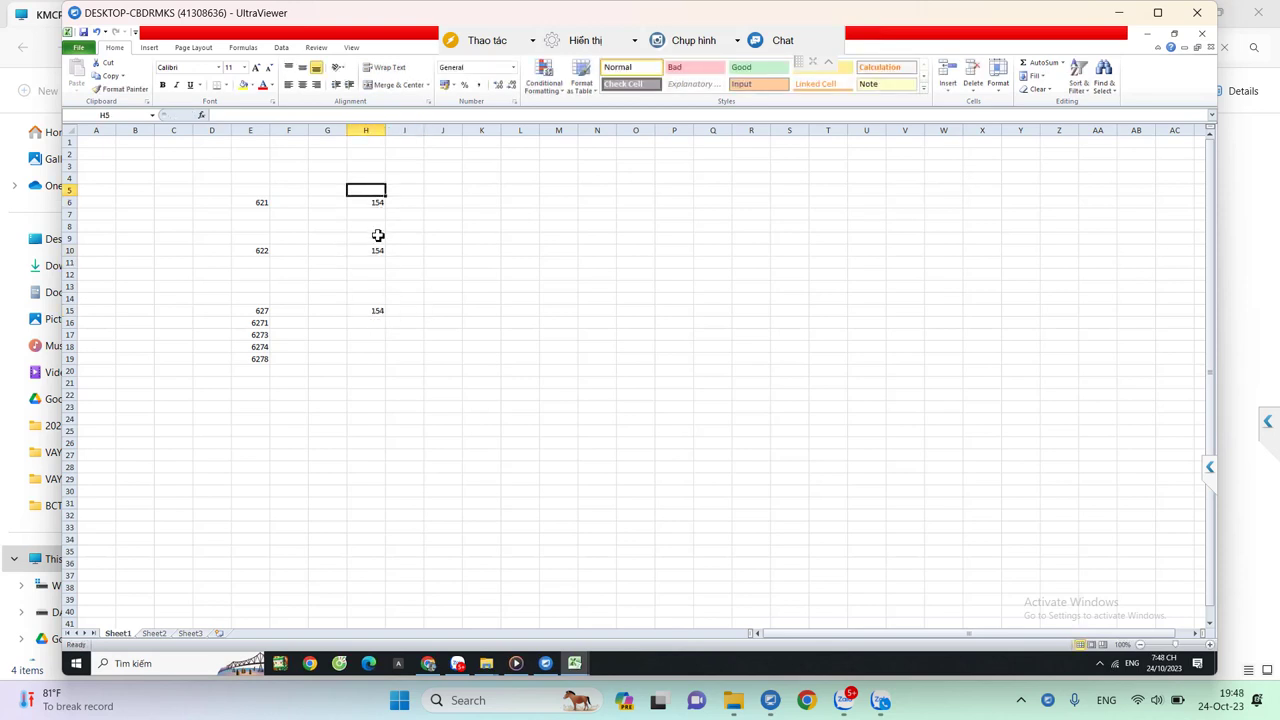
pyautogui.click(416, 207)
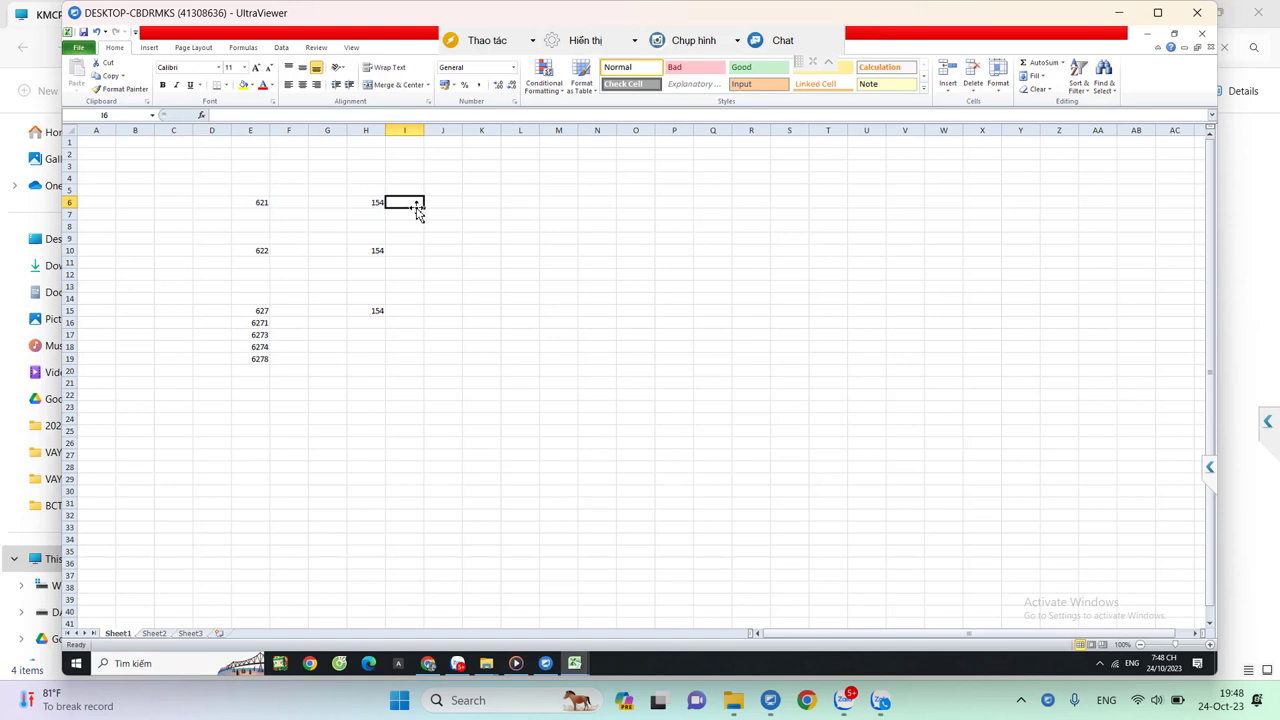
pyautogui.write('KMCP')
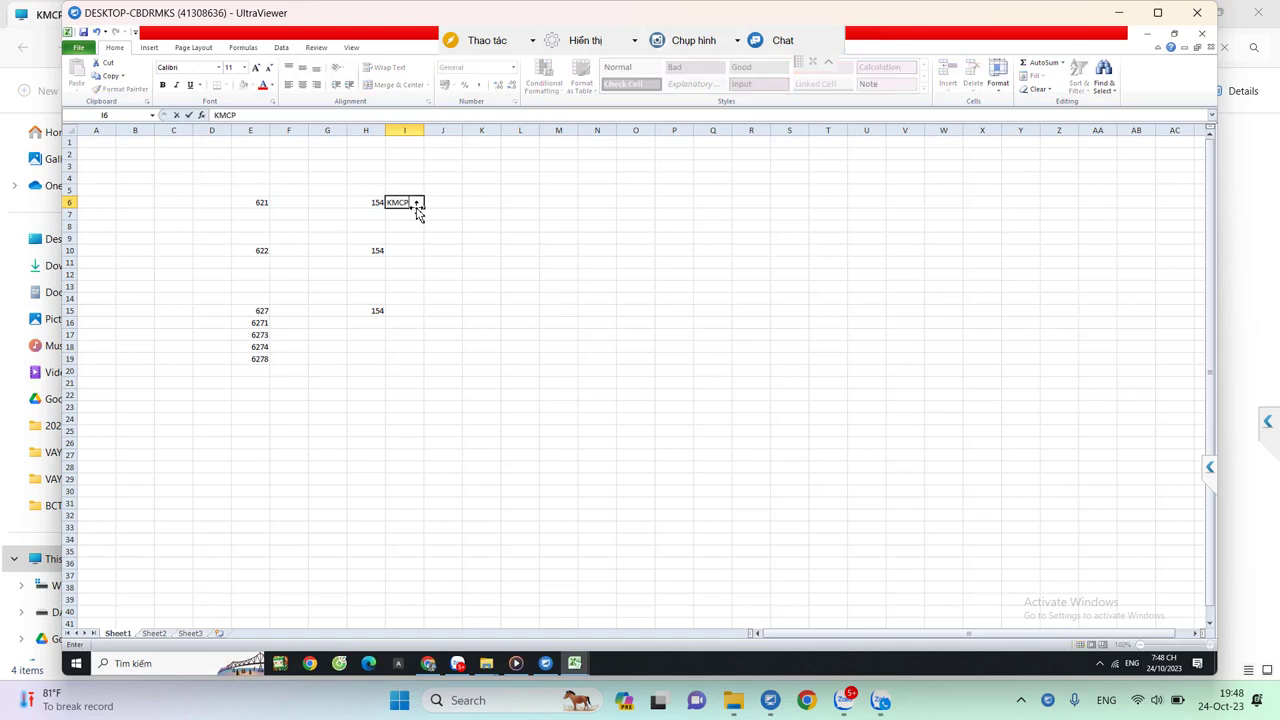
pyautogui.press('Return')
# Enter the cost item codes NVLTT in I6, NCTT in I10 and SXC in I15, next to the 154 entries
pyautogui.click(405, 204)
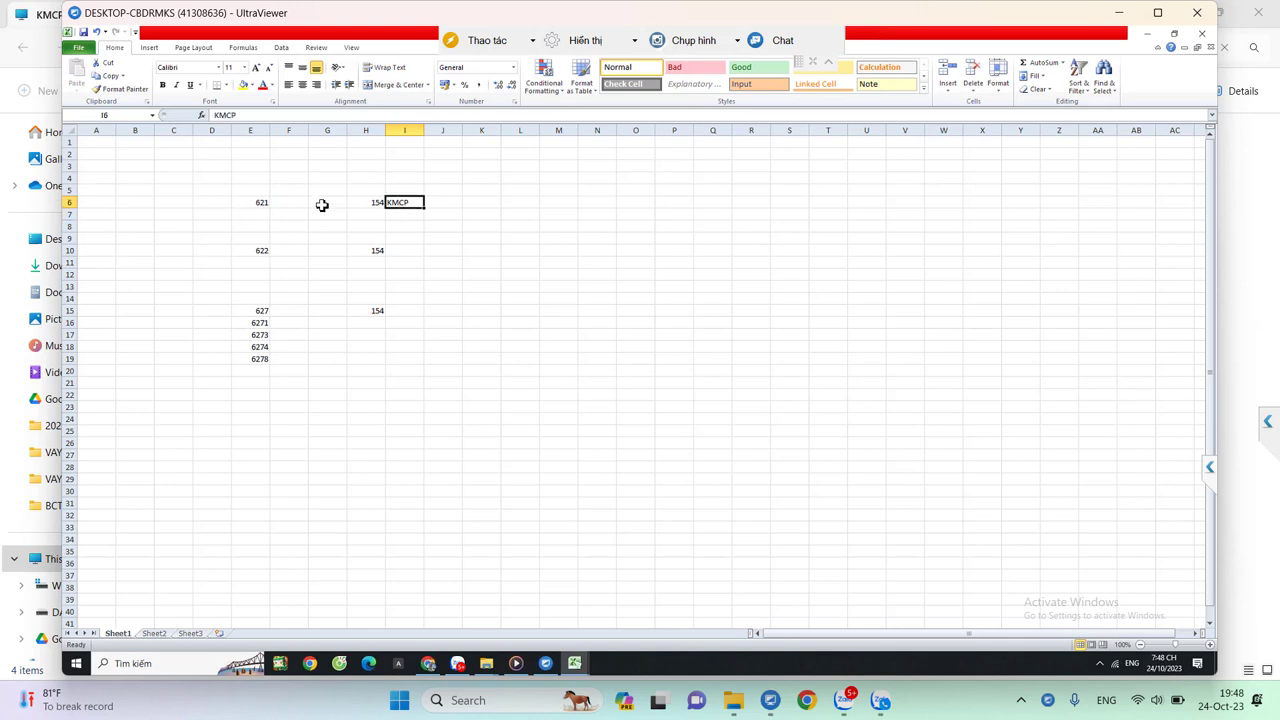
pyautogui.write('NVLTT')
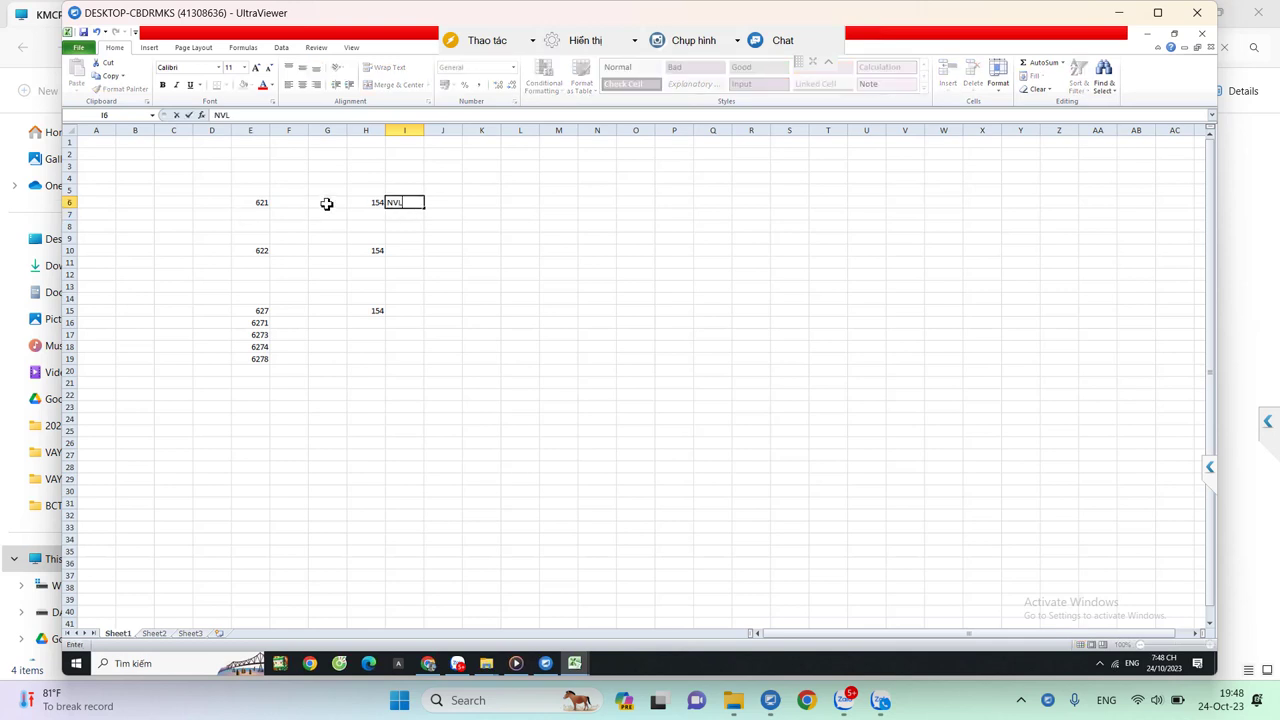
pyautogui.press('Return')
pyautogui.click(398, 249)
pyautogui.write('NCTT')
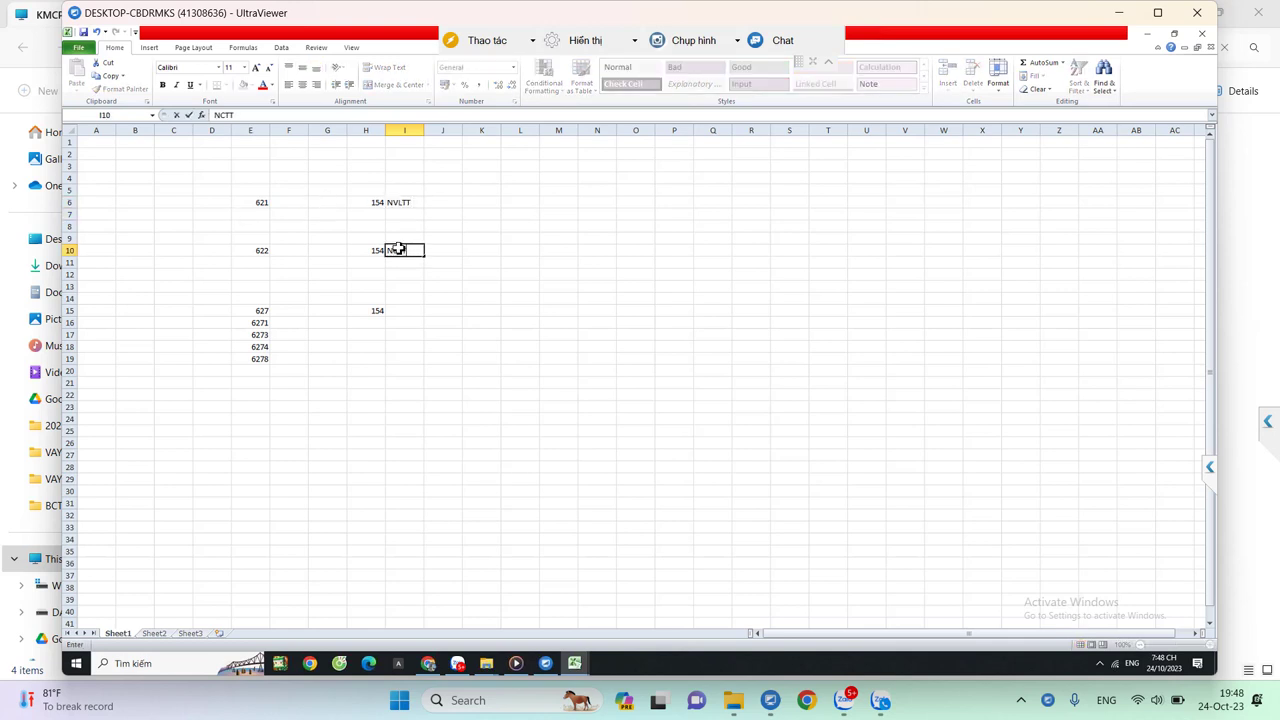
pyautogui.press('Return')
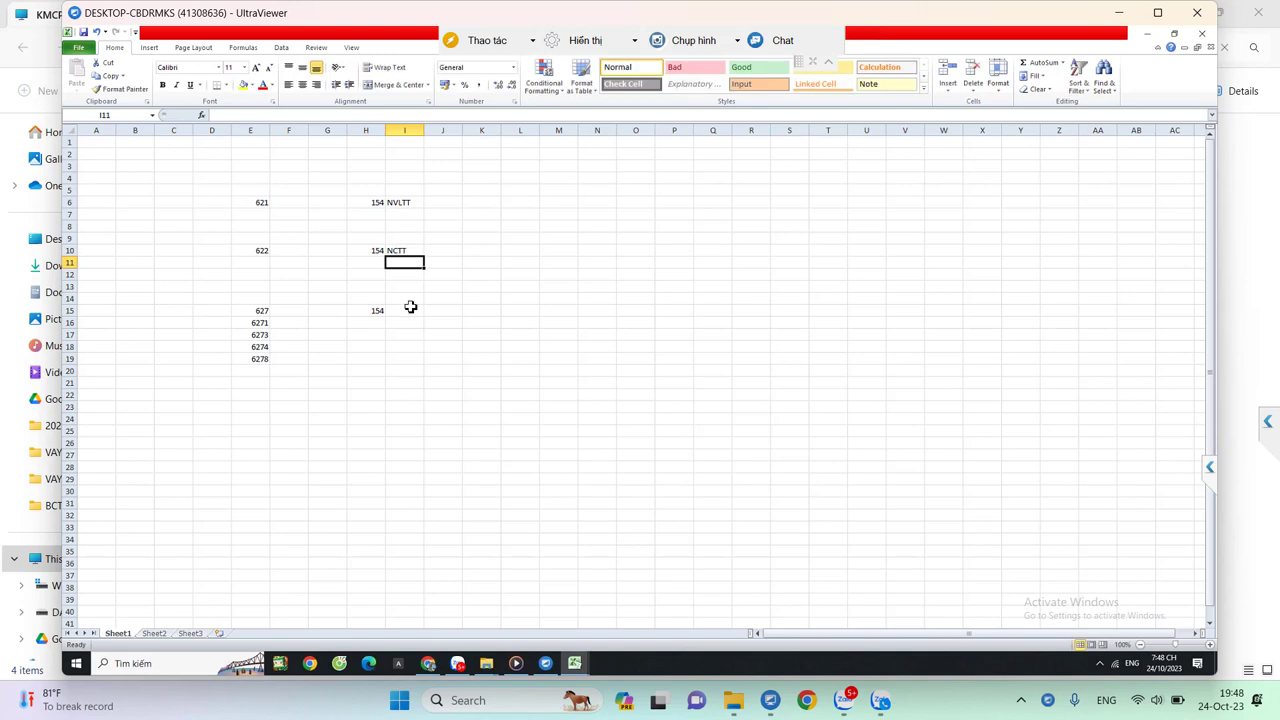
pyautogui.click(410, 307)
pyautogui.write('SXC')
# Enter the overhead cost item codes SXC.CCDC in I17, SXC.KH in I18 and SXC.MN in I19
pyautogui.click(380, 334)
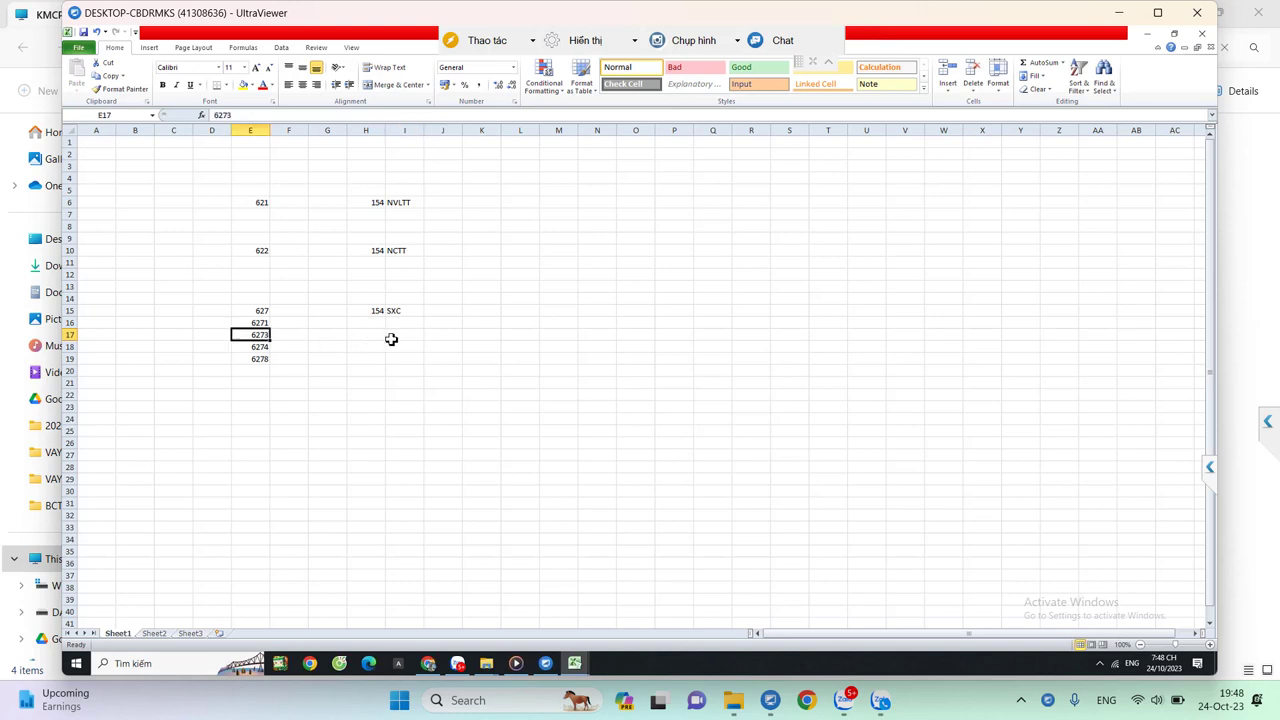
pyautogui.write('SXC')
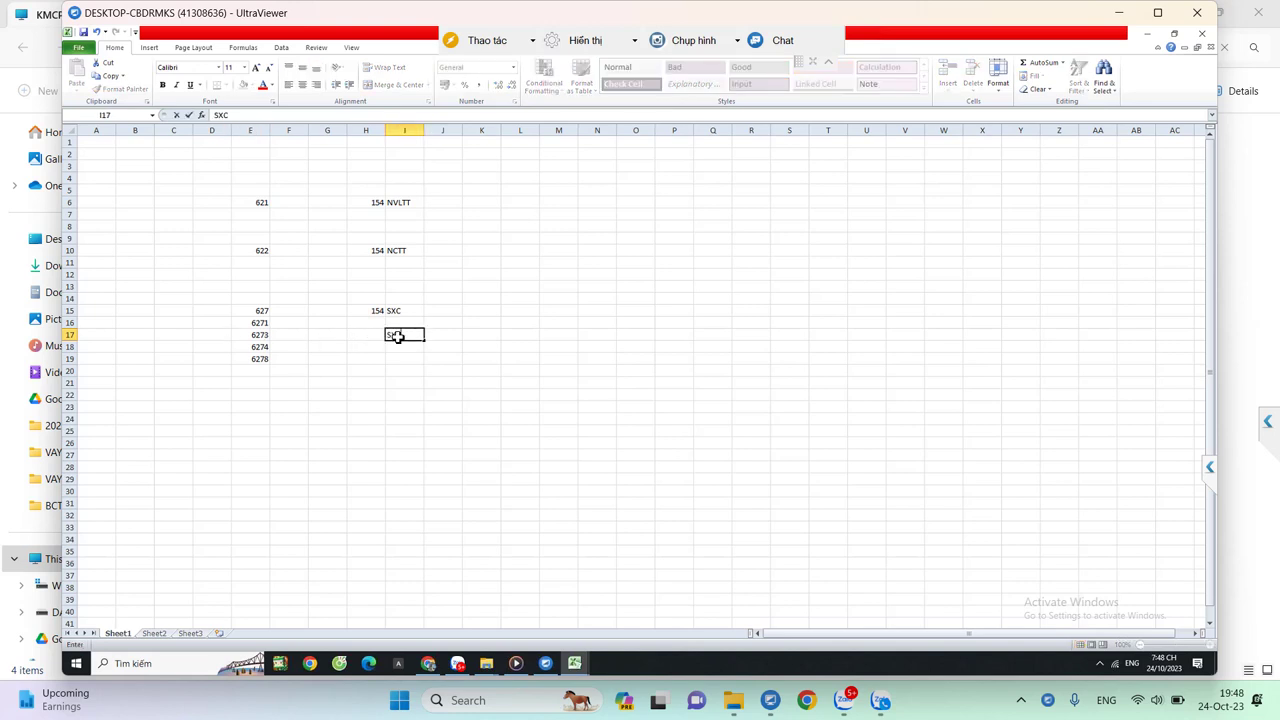
pyautogui.write('.CCDC')
pyautogui.press('Return')
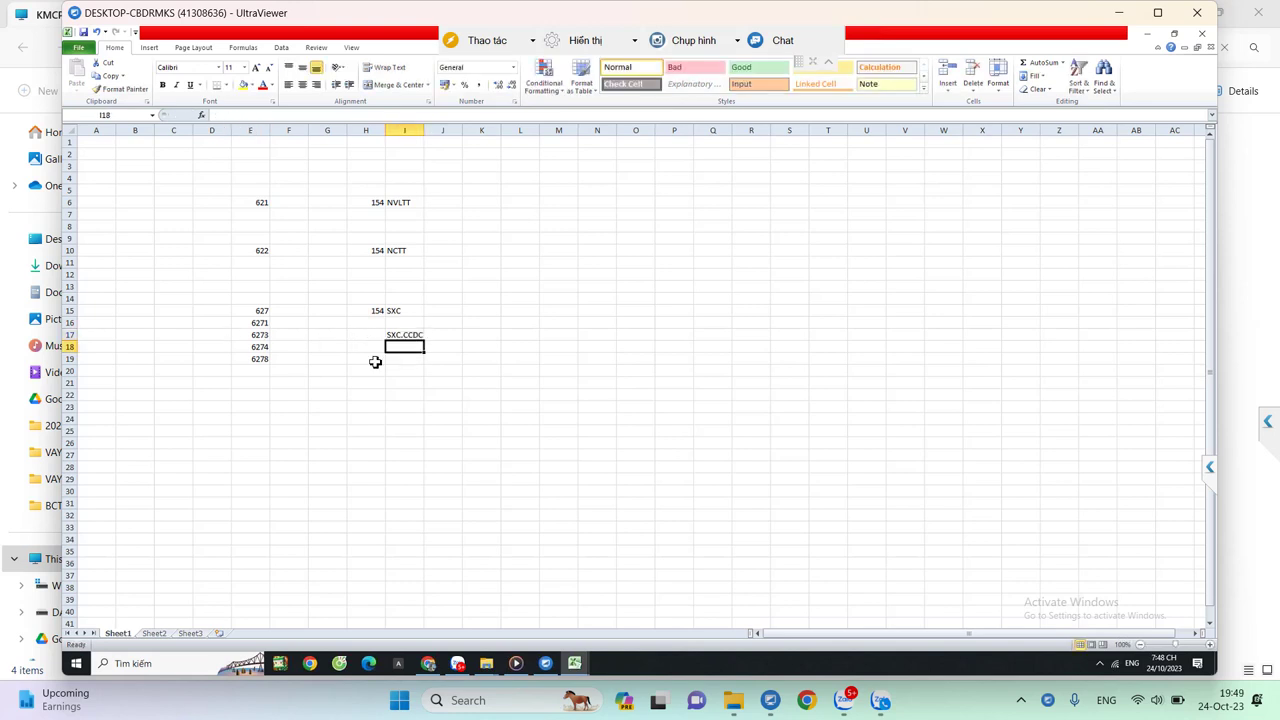
pyautogui.write('SXC.KH')
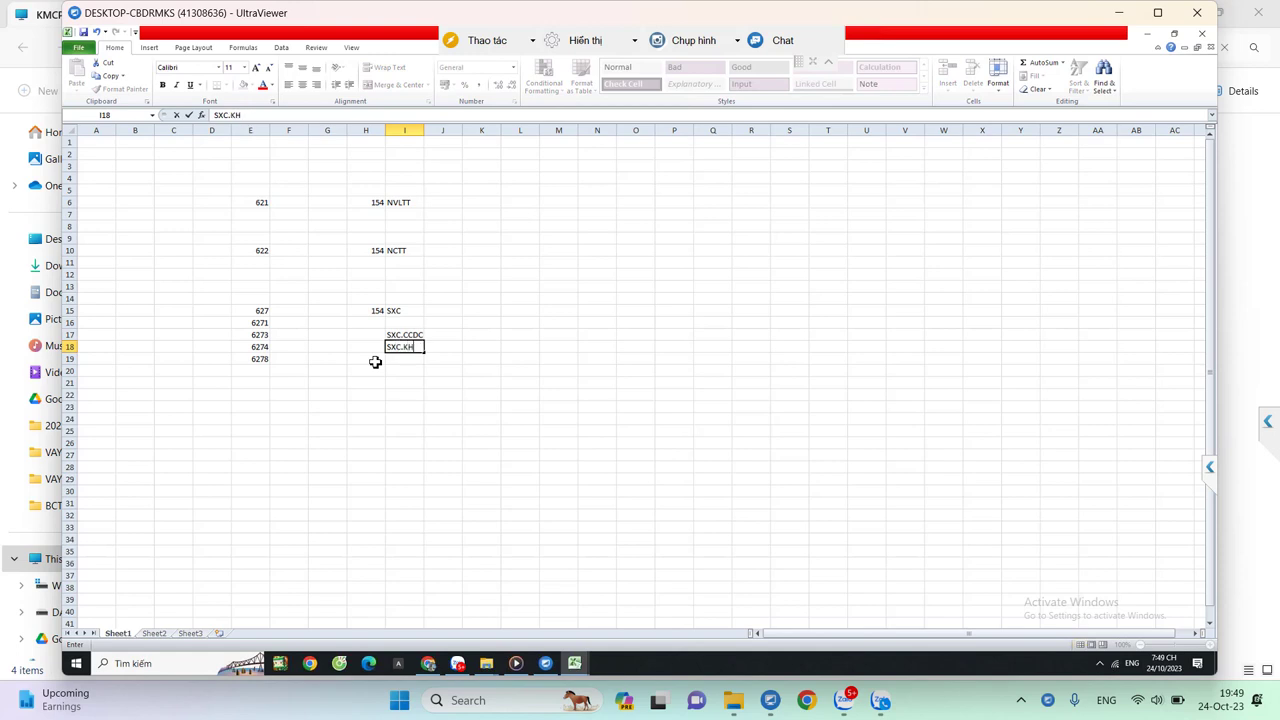
pyautogui.press('Return')
pyautogui.write('SX')
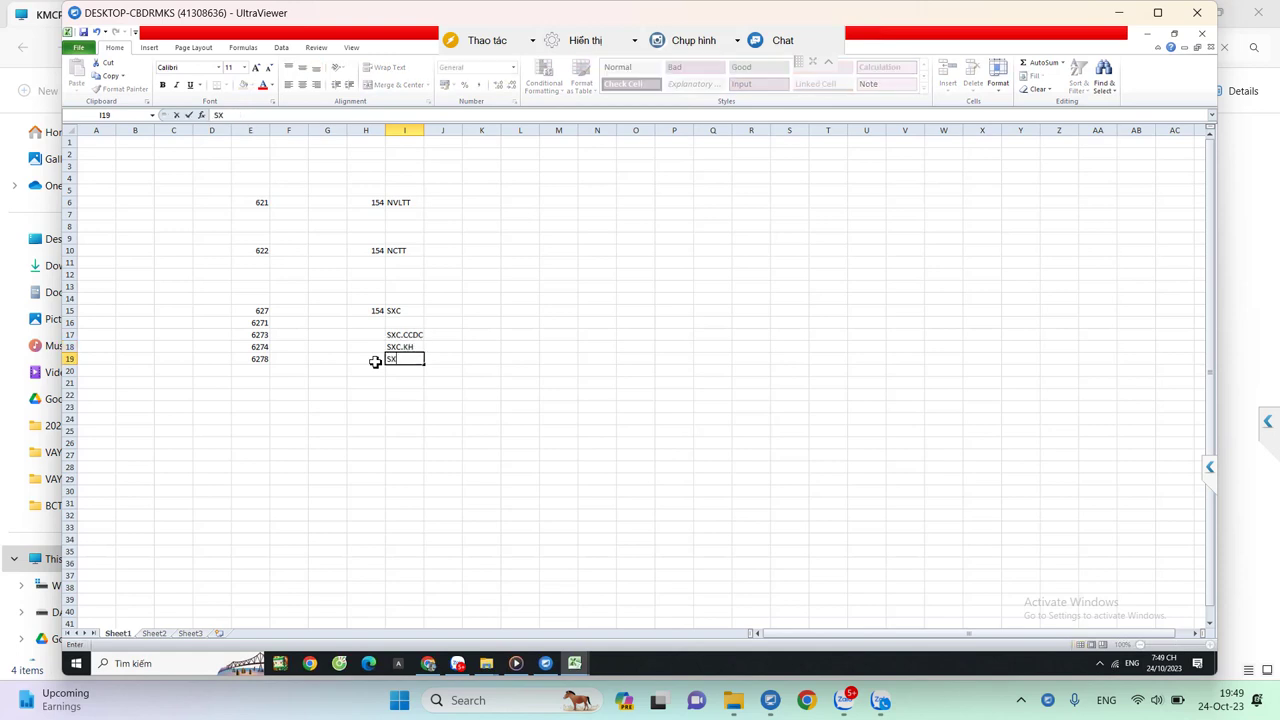
pyautogui.write('C.MN')
pyautogui.press('Return')
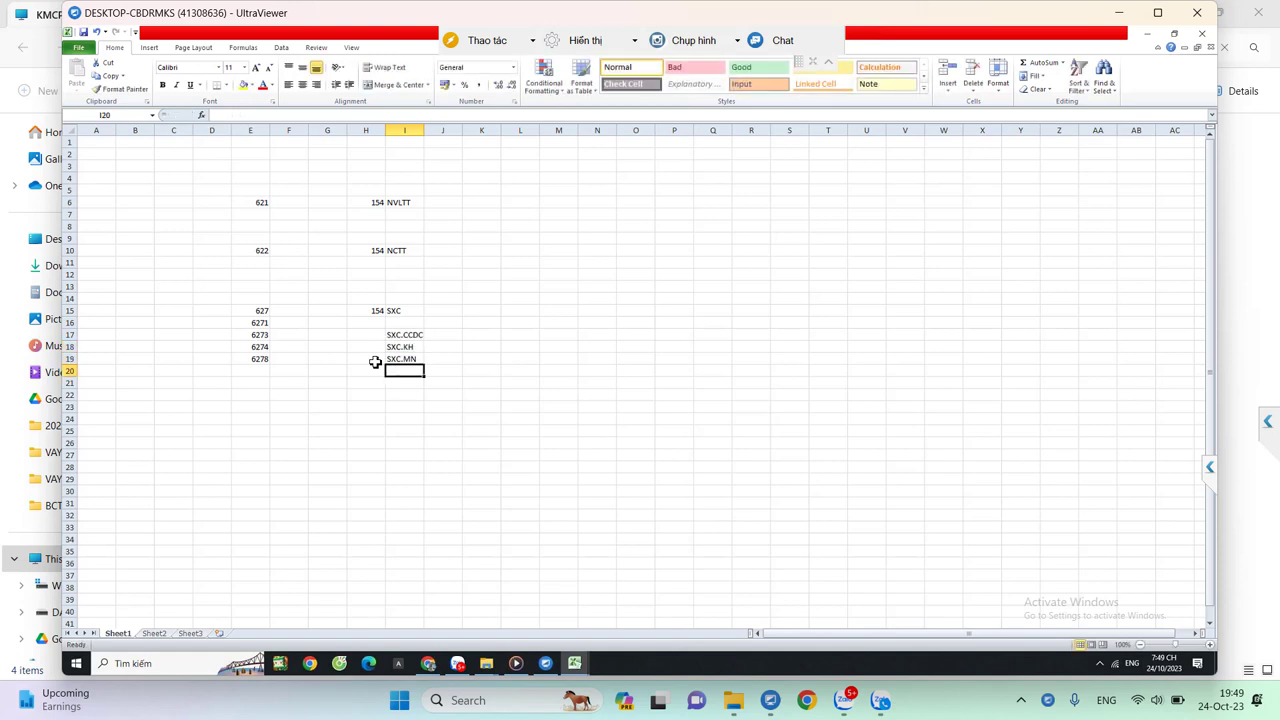
# Enter the sub-accounts 6211 in F5 and 6212 in F6 beside account 621
pyautogui.click(260, 206)
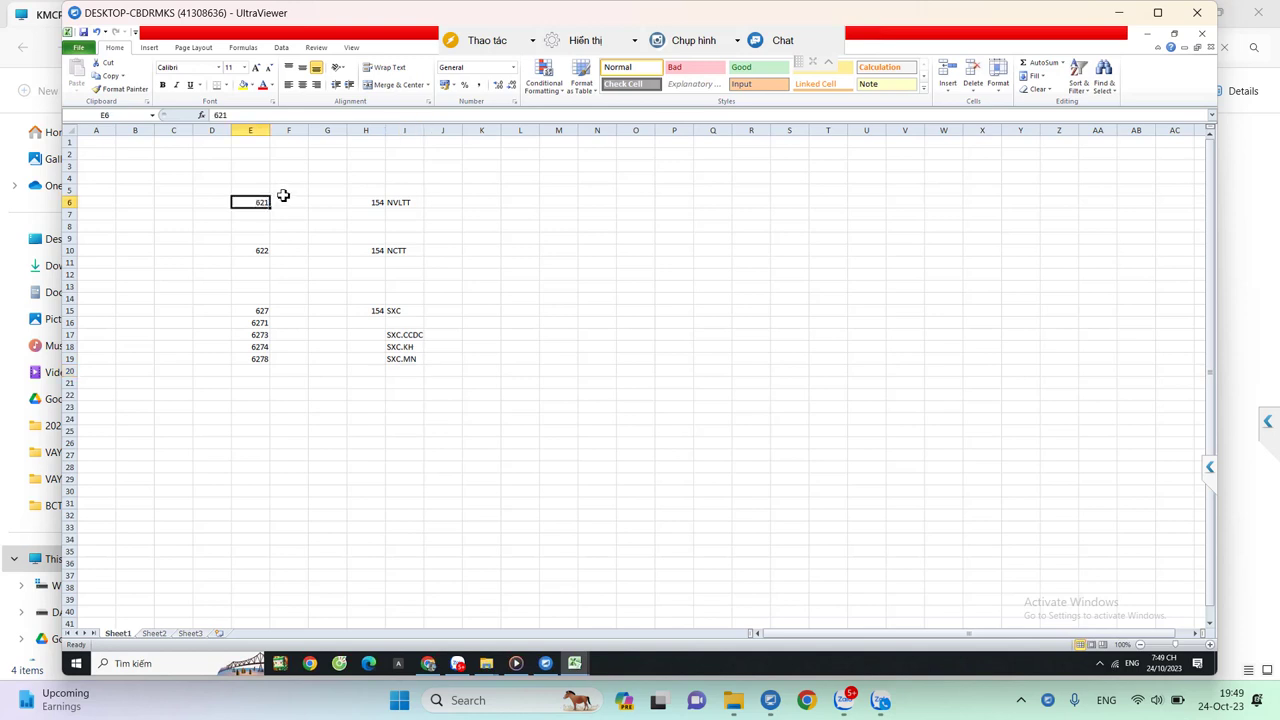
pyautogui.click(286, 191)
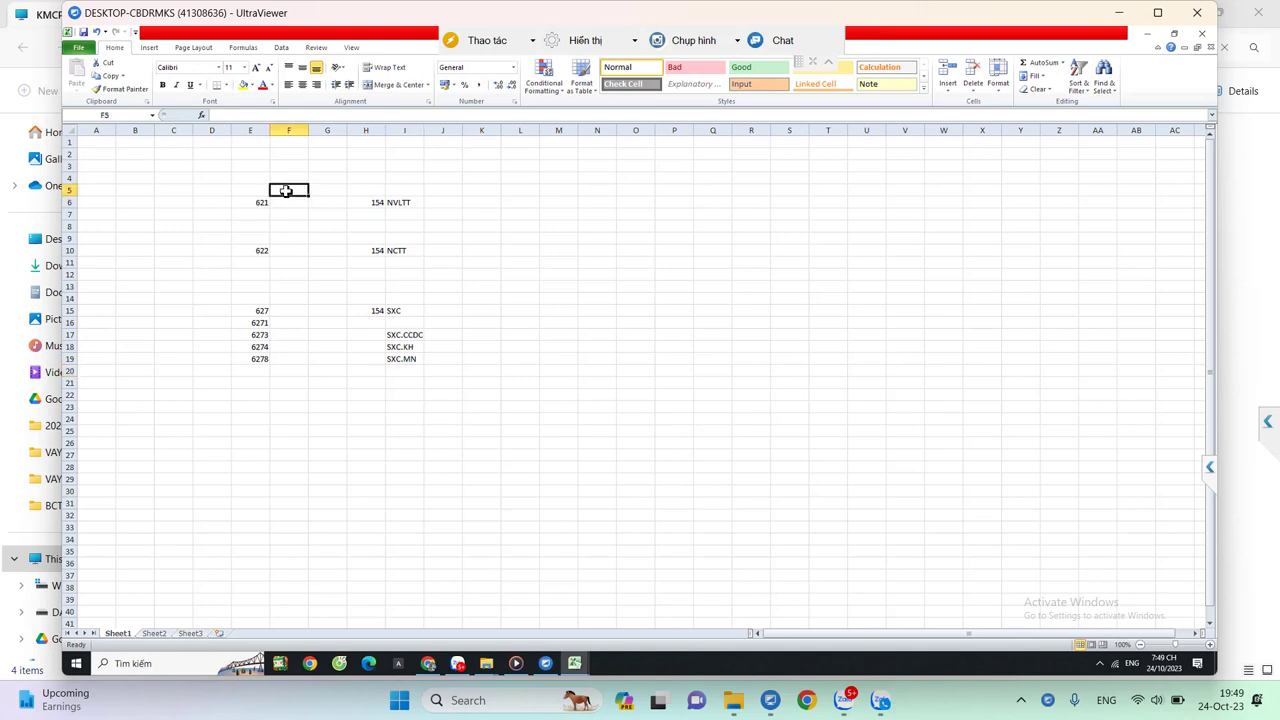
pyautogui.write('6211')
pyautogui.press('Return')
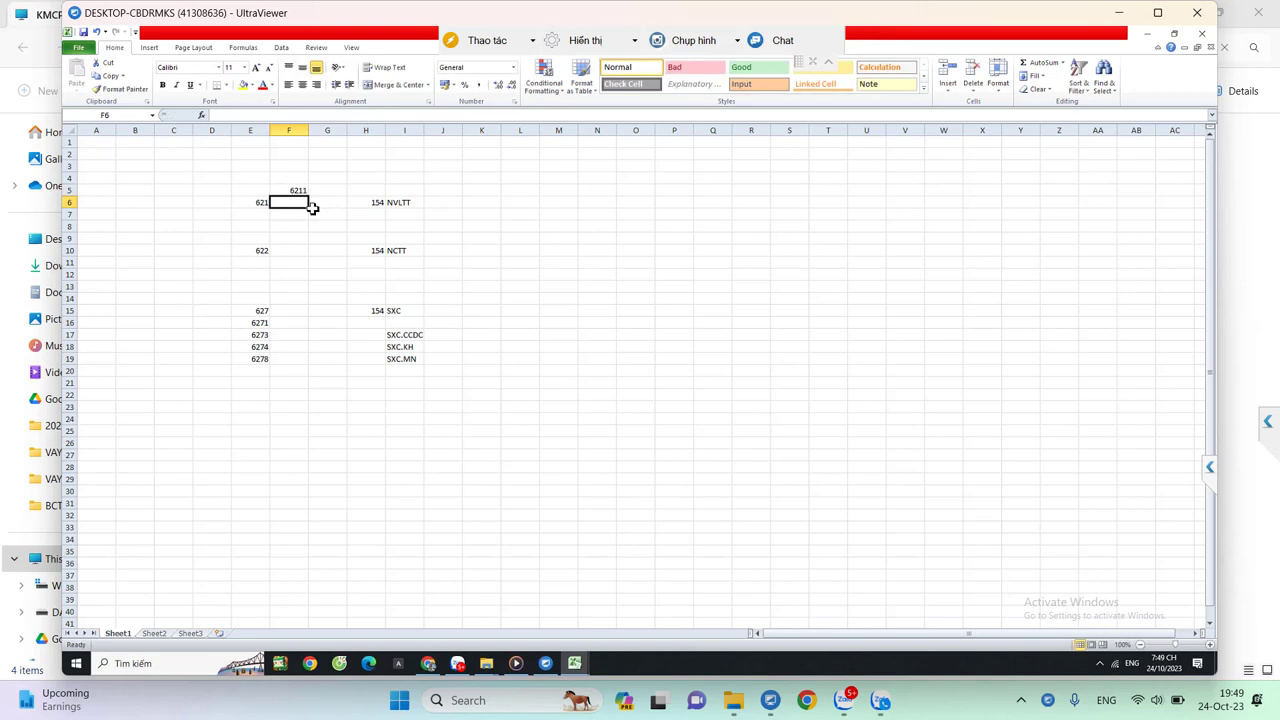
pyautogui.write('6212')
pyautogui.press('Return')
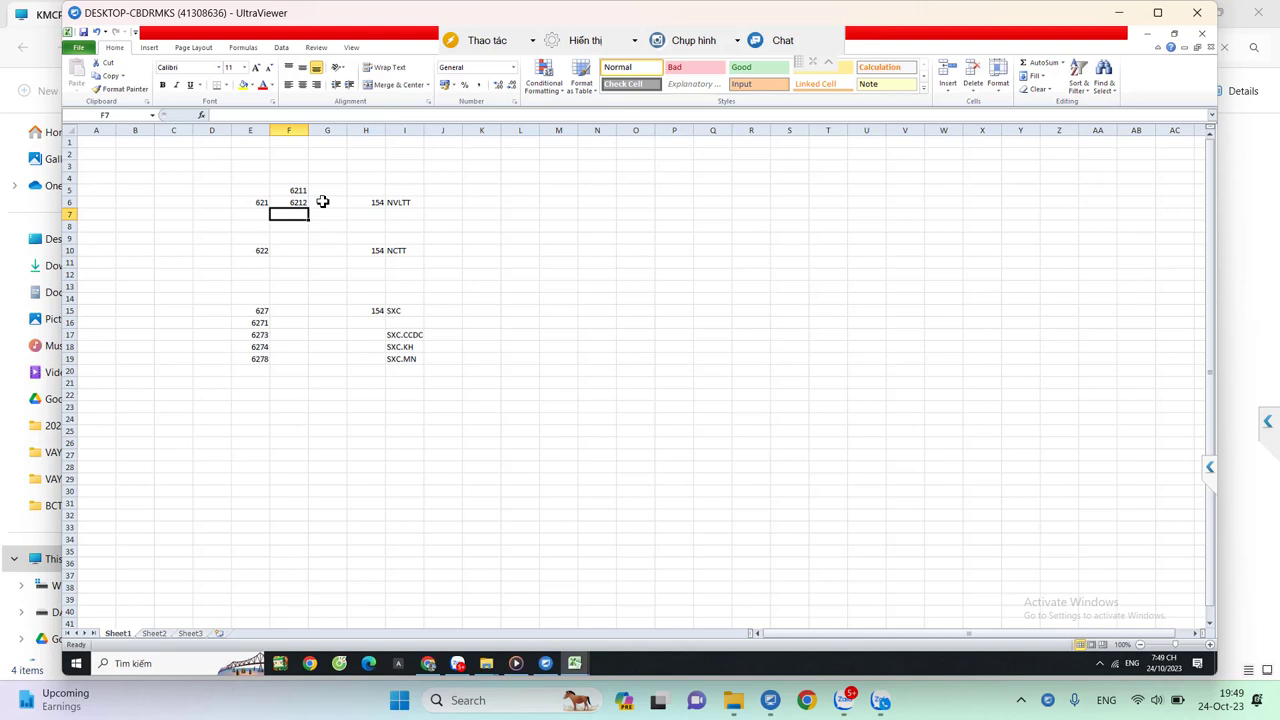
pyautogui.click(262, 202)
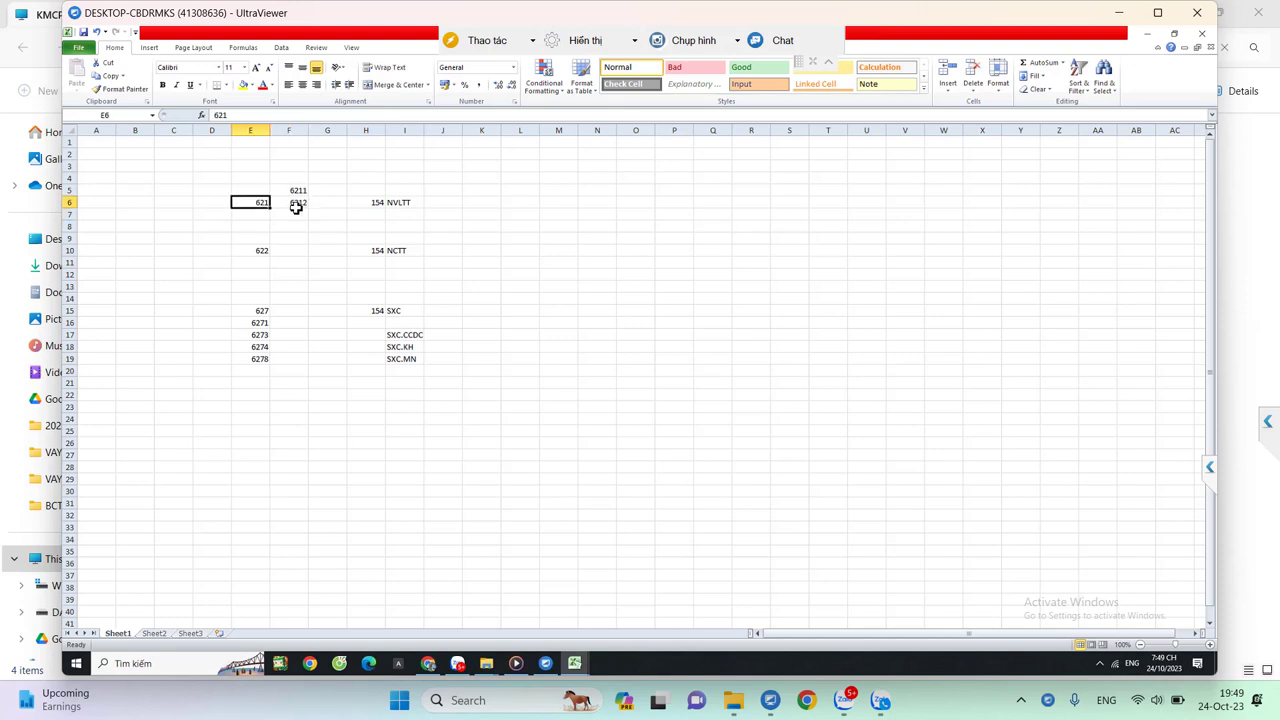
# Enter the sub-accounts 6221 in F10 and 6222 in F11 beside account 622
pyautogui.click(300, 250)
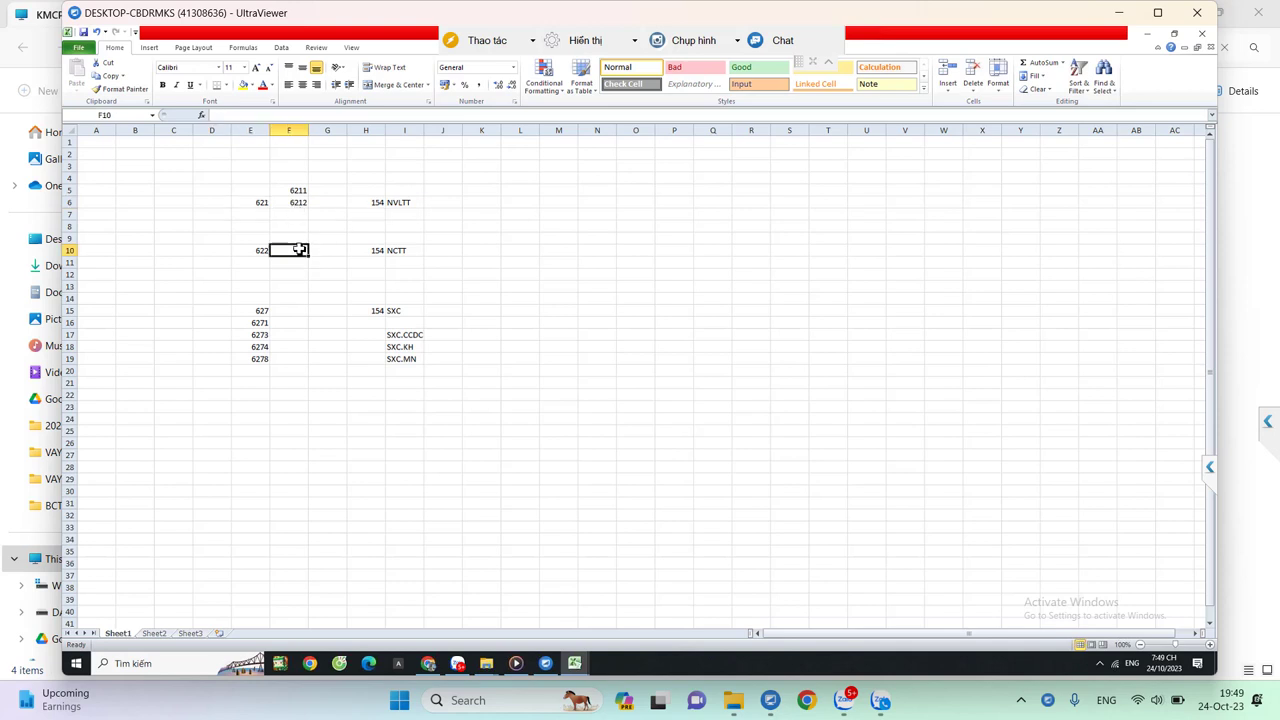
pyautogui.write('6221')
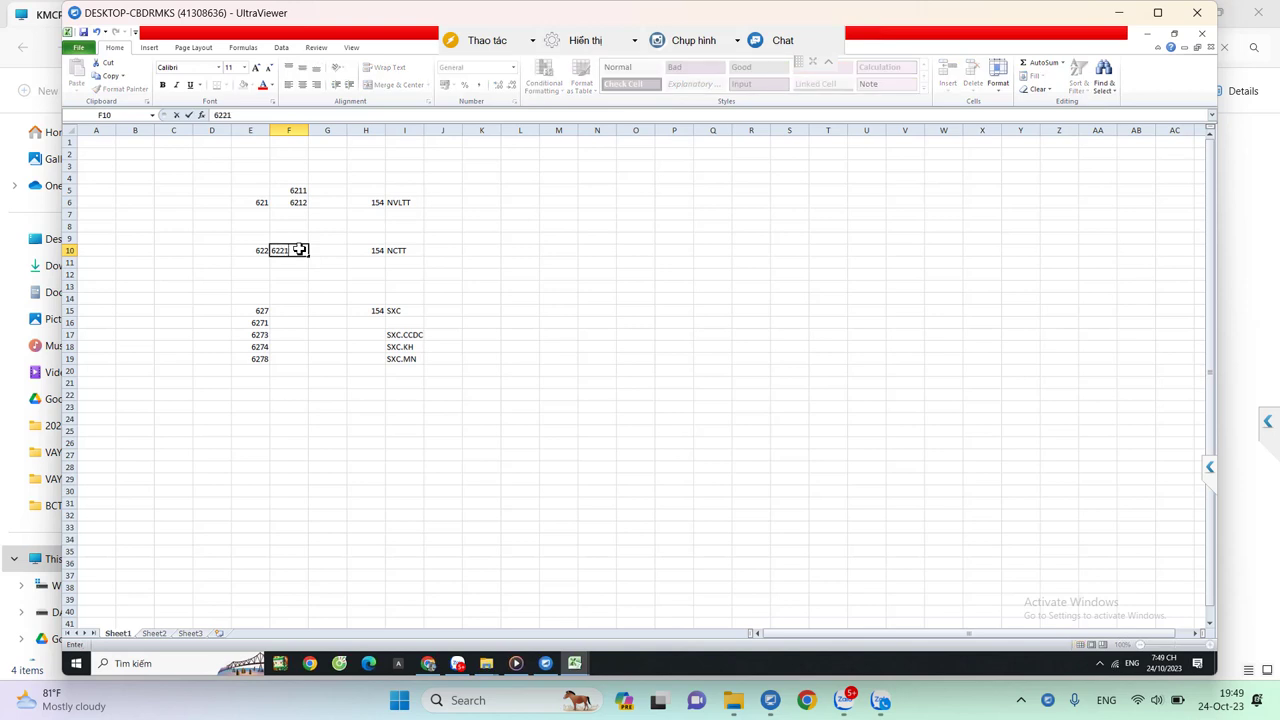
pyautogui.press('Return')
pyautogui.write('622')
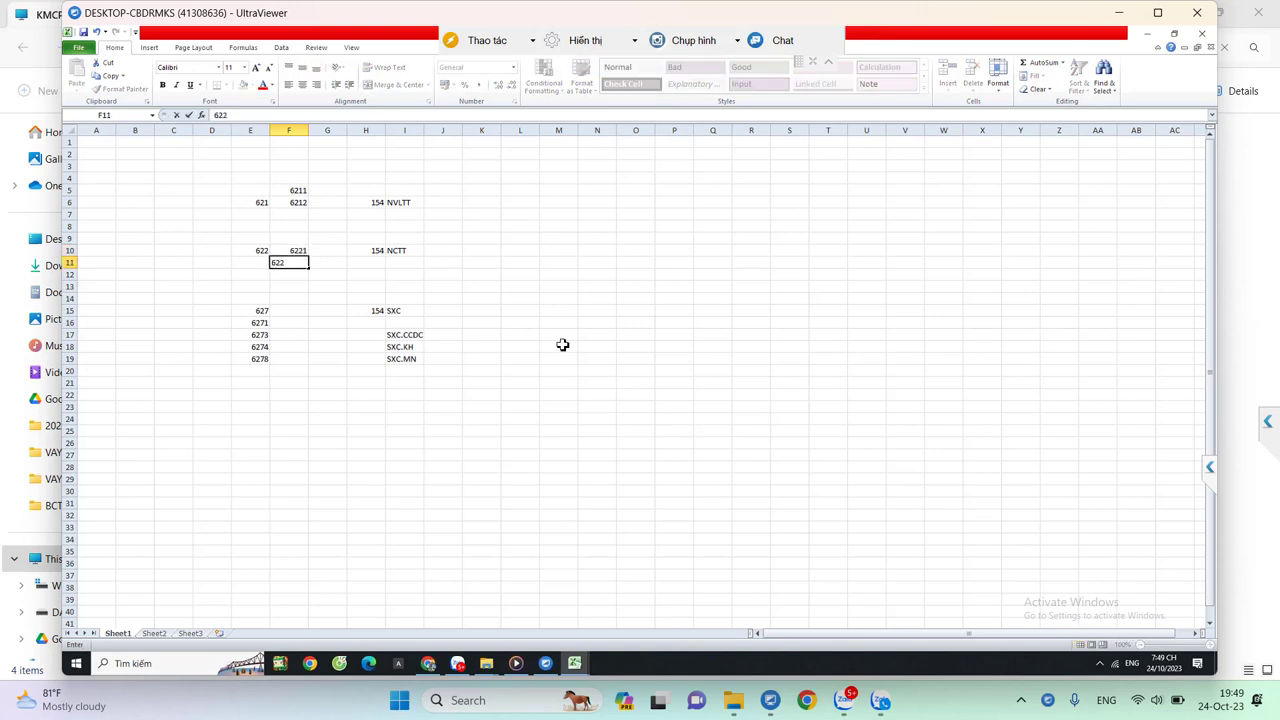
pyautogui.write('2')
pyautogui.press('Return')
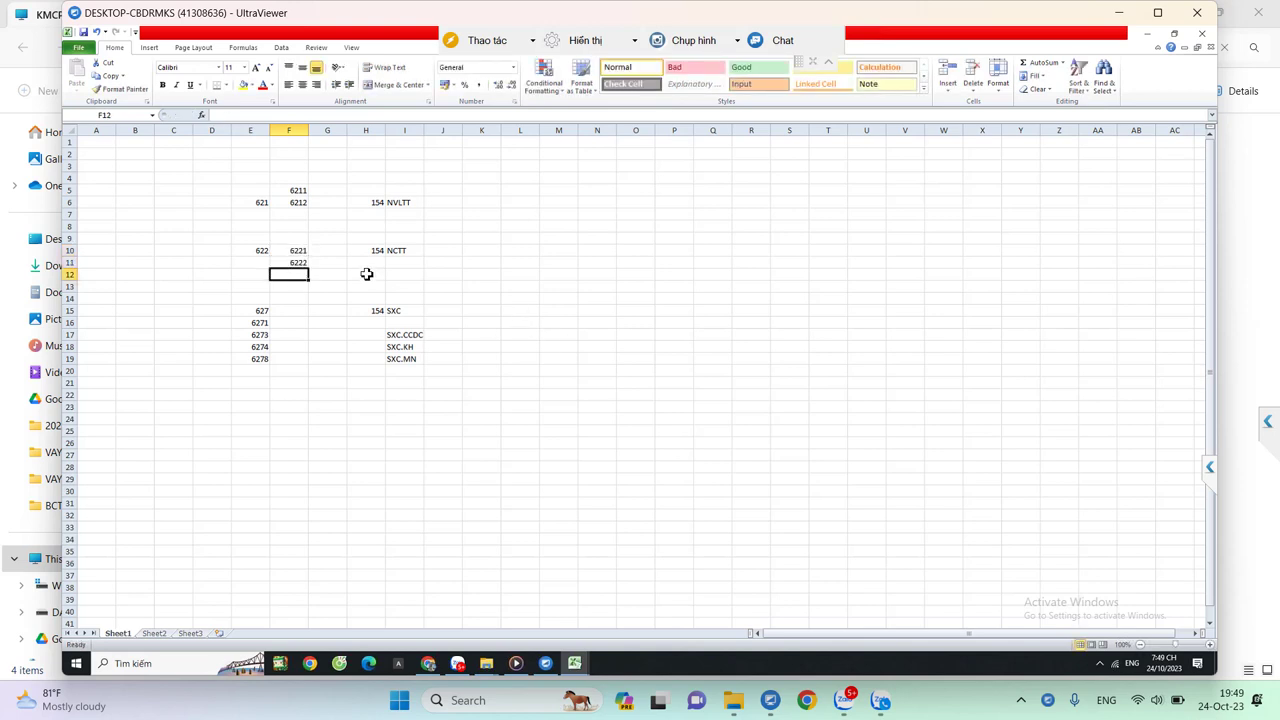
# Label sub-account 6221 as CT in G10 and sub-account 6222 as TV in G11
pyautogui.click(339, 252)
pyautogui.write('CT')
pyautogui.press('Return')
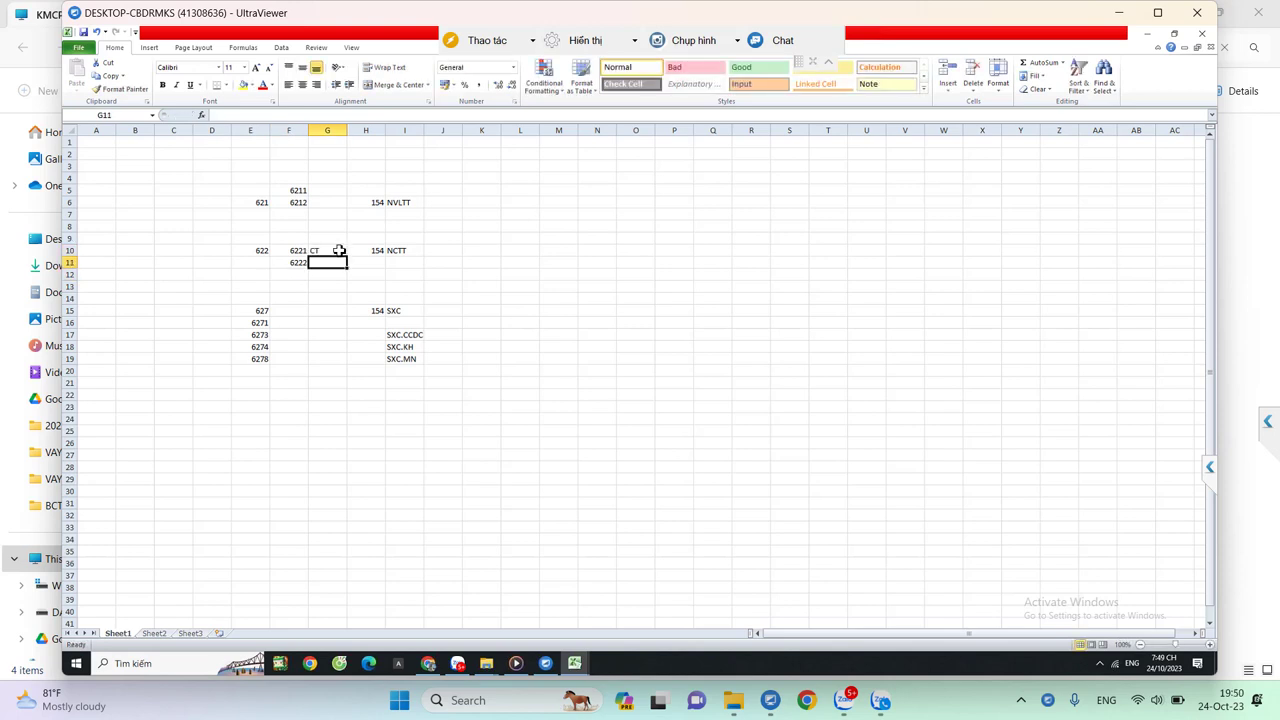
pyautogui.write('TV')
pyautogui.press('Return')
# Enter sub-account 62731 beside account 6273 and insert a blank row above each of accounts 6273, 6274 and 6278
pyautogui.click(297, 334)
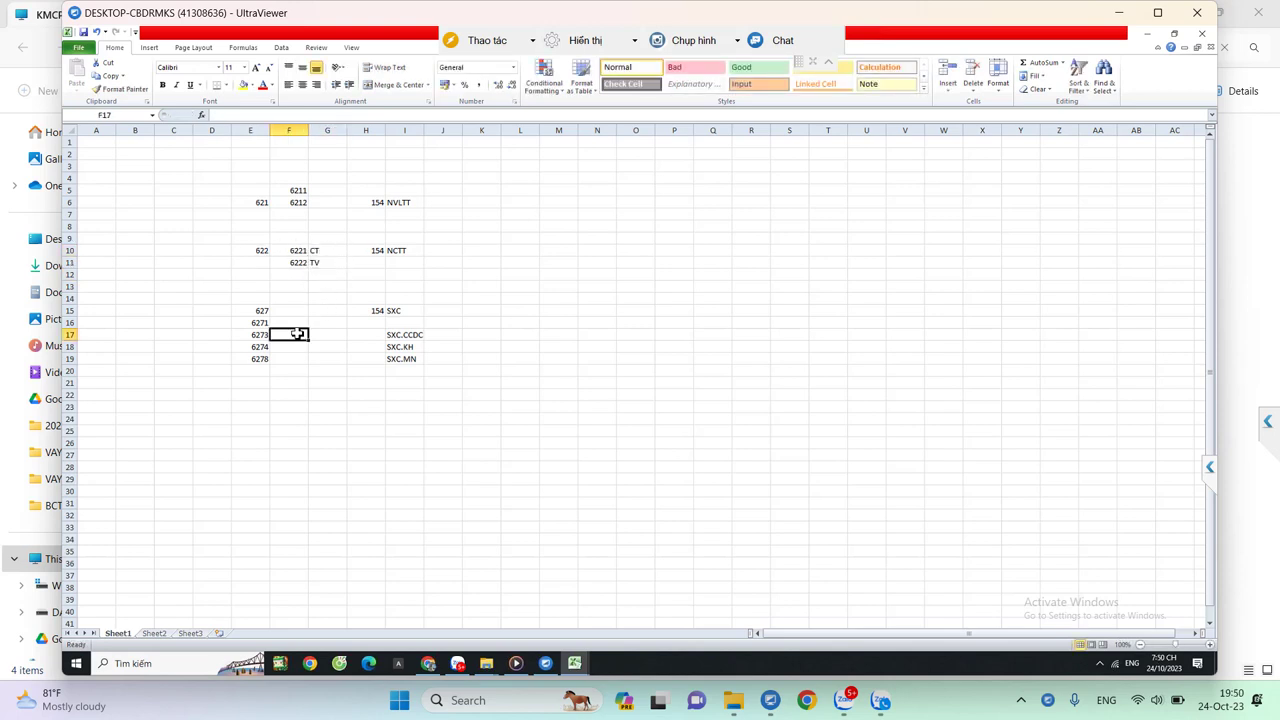
pyautogui.write('62731')
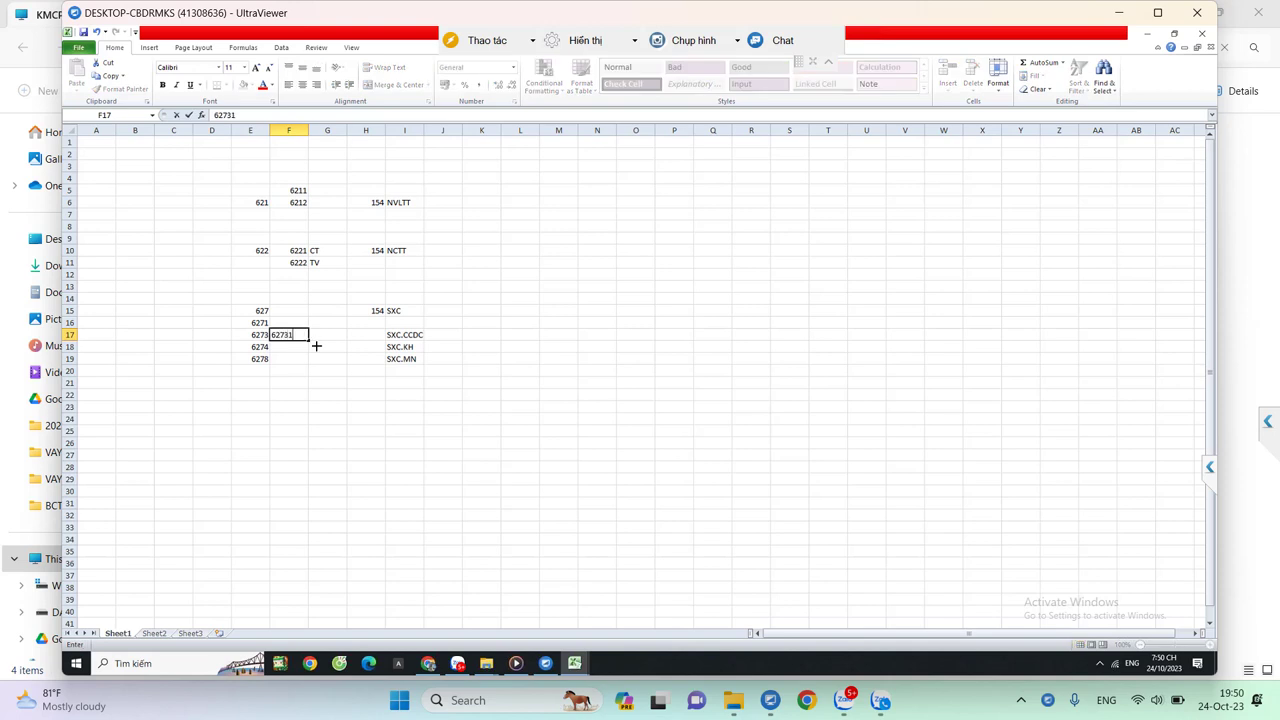
pyautogui.press('Tab')
pyautogui.rightClick(69, 347)
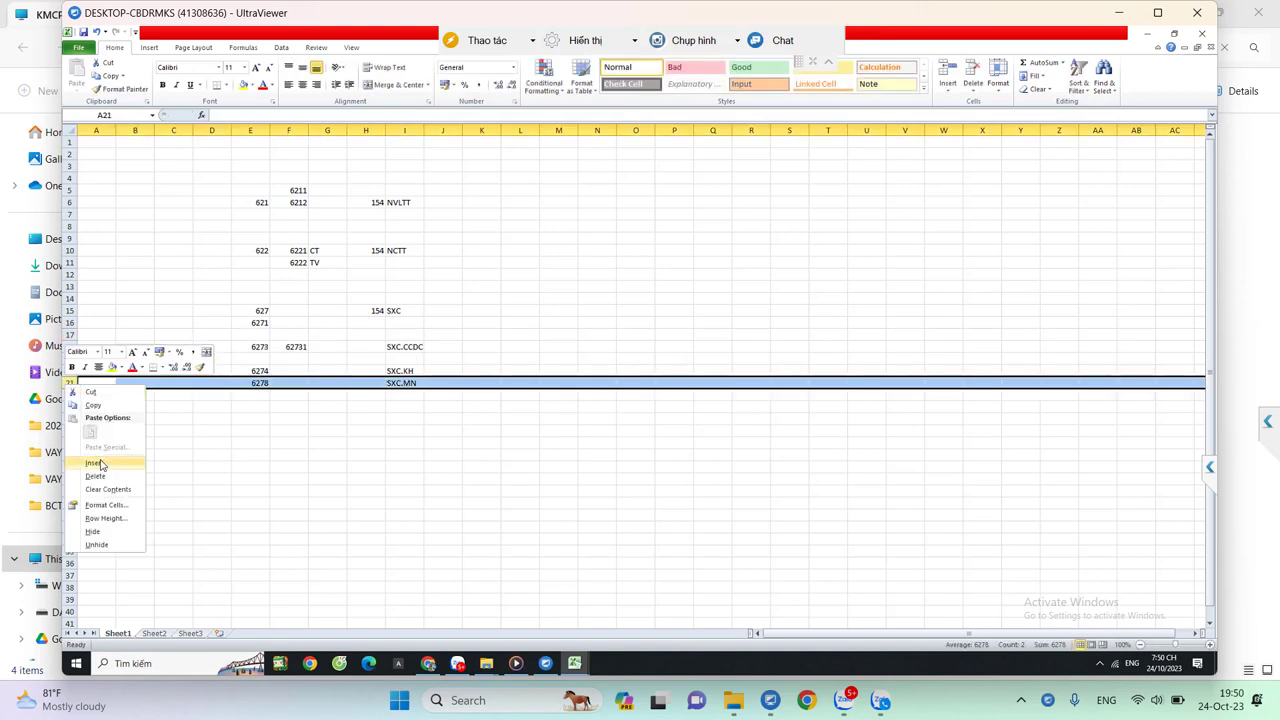
pyautogui.click(100, 464)
pyautogui.click(250, 346)
pyautogui.click(299, 349)
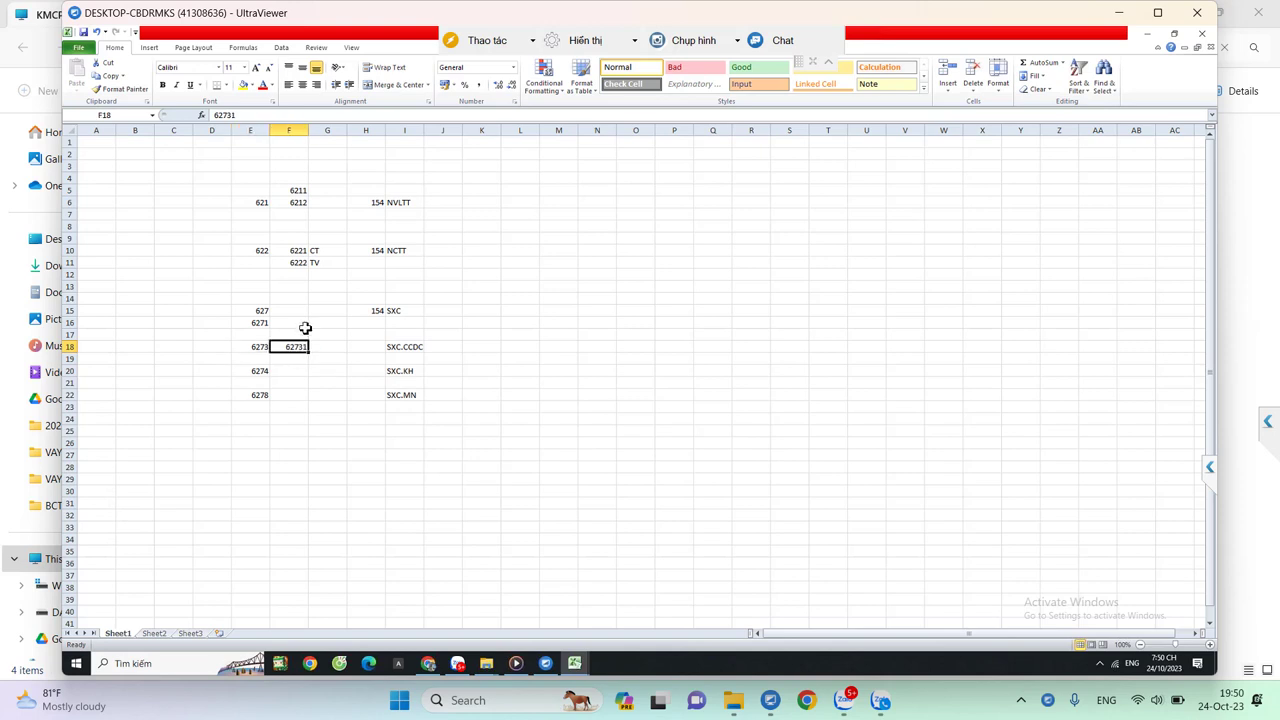
pyautogui.click(319, 350)
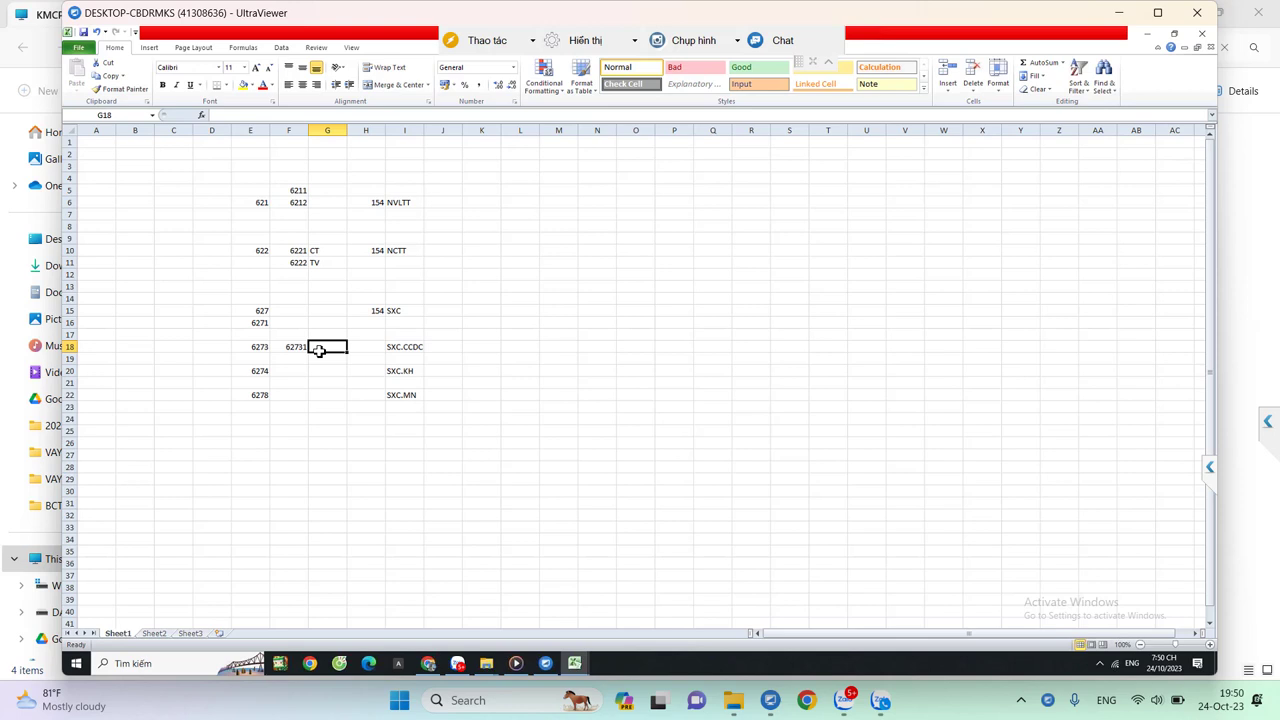
# Enter the heading TT200 in F3 above the sub-accounts and TT133 in H2 above the 154 column
pyautogui.click(279, 165)
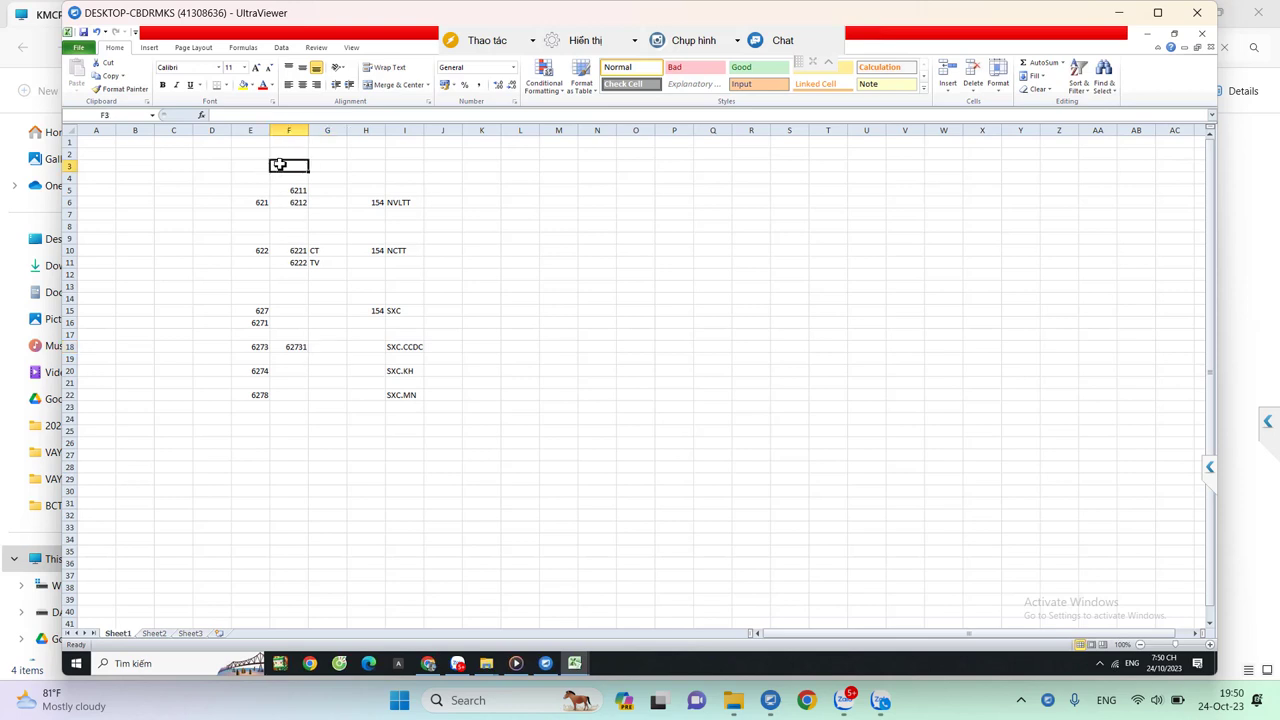
pyautogui.hotkey('ctrl', 't')
pyautogui.click(405, 354)
pyautogui.write('TT200')
pyautogui.click(358, 158)
pyautogui.write('TT133')
pyautogui.click(287, 168)
# Copy the NVLTT code from I6 to J6 and extend it to NVLTT.TV
pyautogui.click(406, 203)
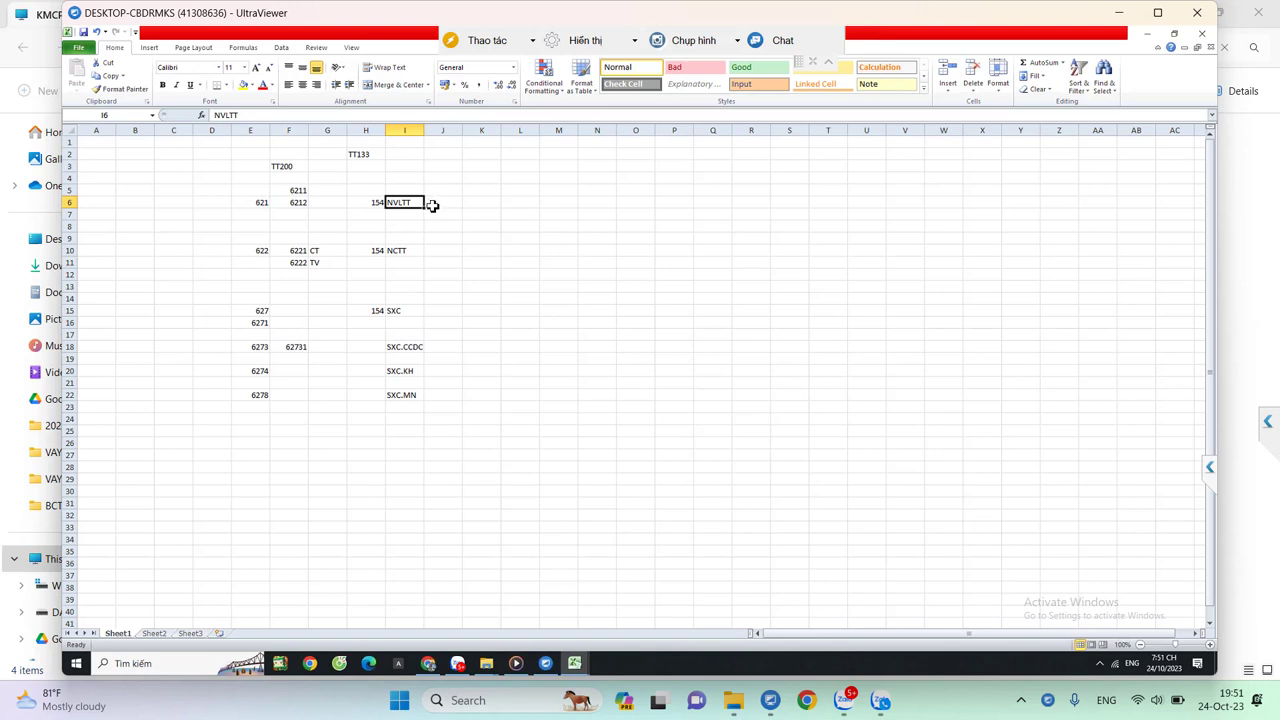
pyautogui.click(439, 205)
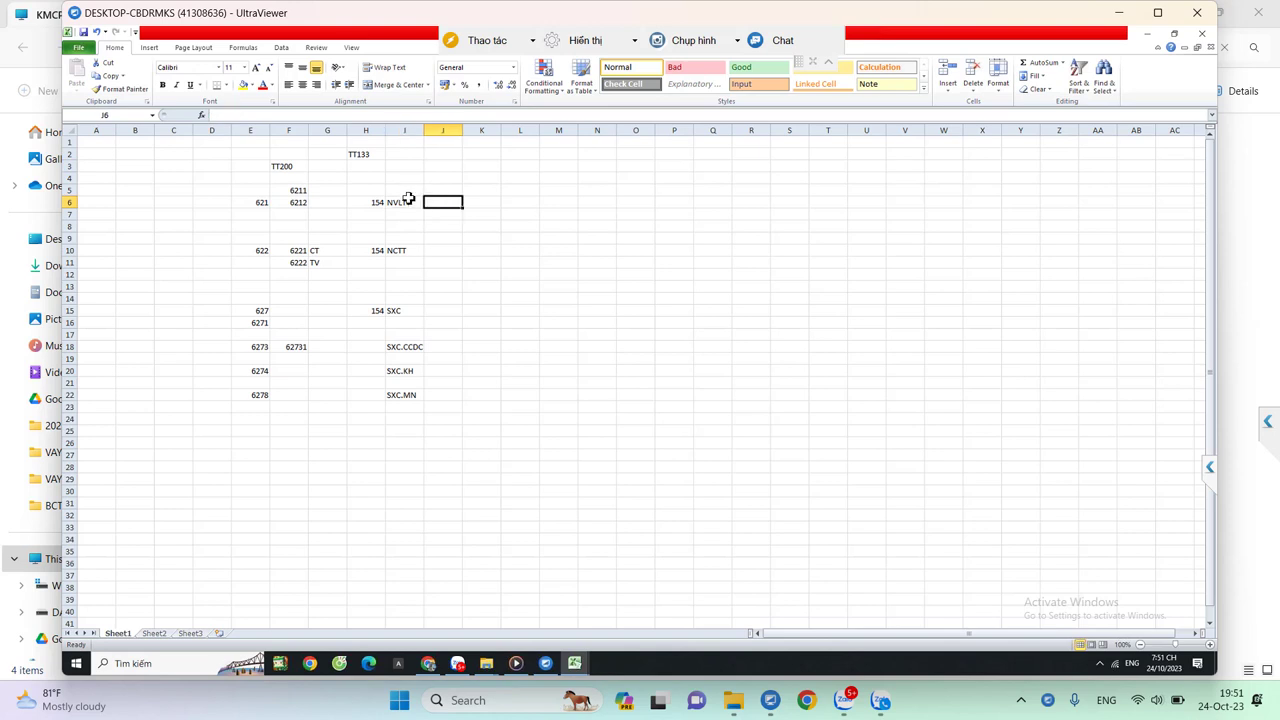
pyautogui.click(408, 202)
pyautogui.hotkey('ctrl', 'c')
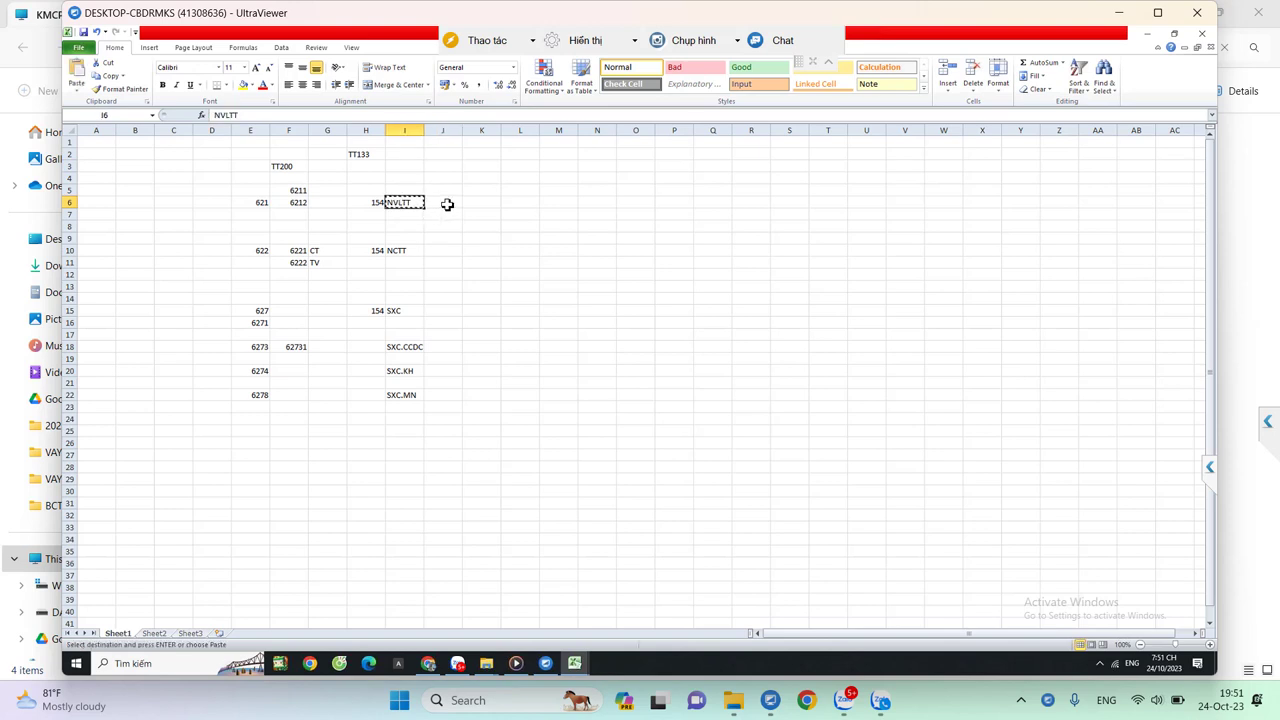
pyautogui.click(445, 204)
pyautogui.hotkey('ctrl', 'v')
pyautogui.doubleClick(455, 203)
pyautogui.write('.TV')
pyautogui.press('Return')
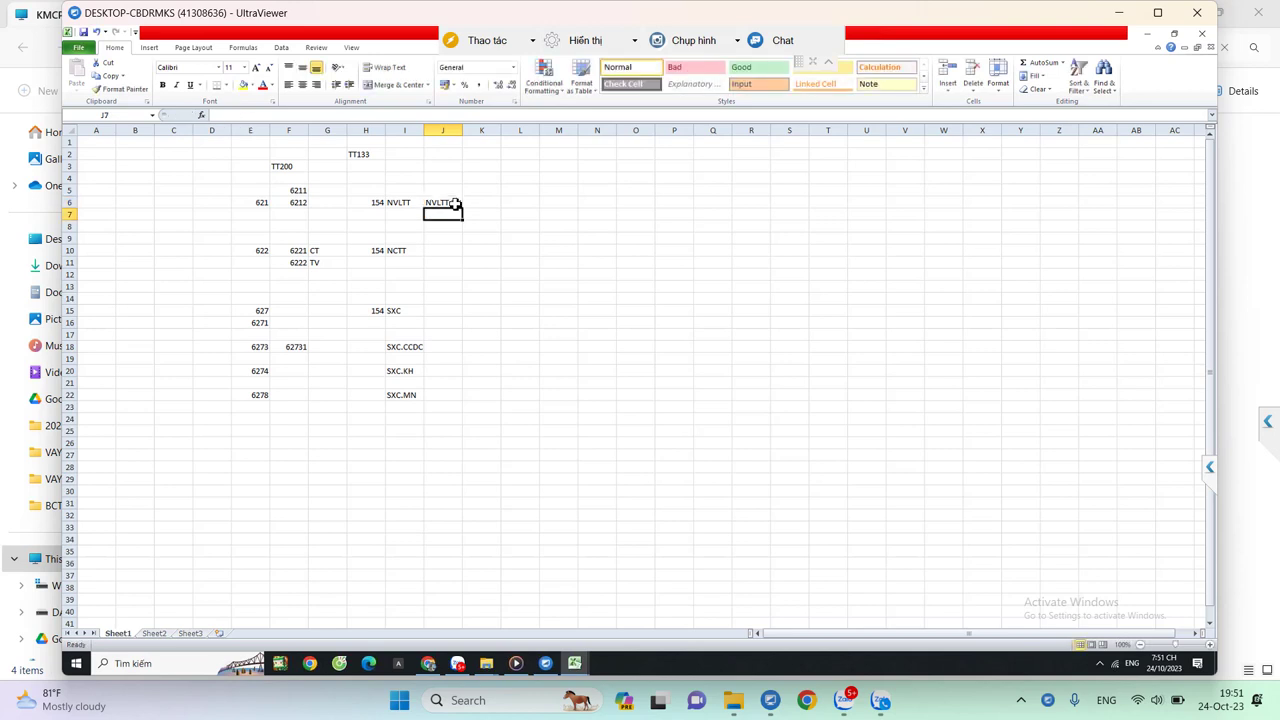
# Fill the code from J6 down to J7 and change the copy to NVLTT.CT
pyautogui.hotkey('ctrl', 'd')
pyautogui.press('F2')
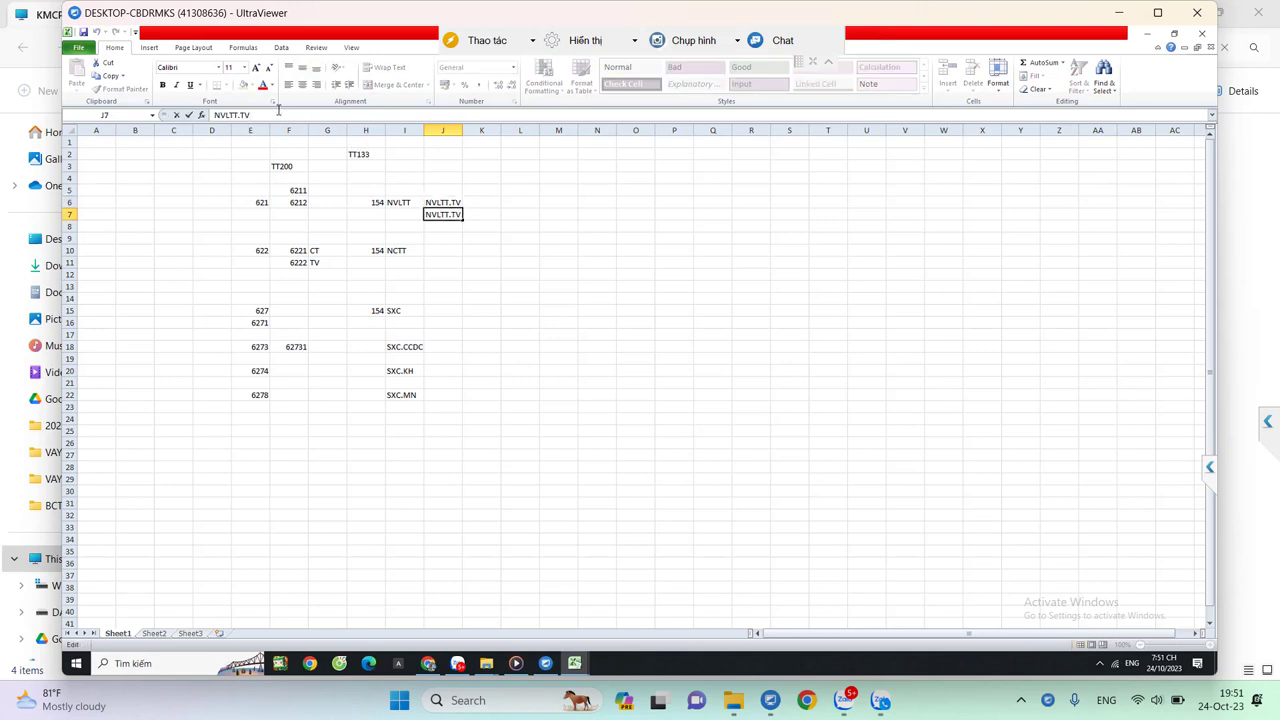
pyautogui.press('BackSpace')
pyautogui.press('BackSpace')
pyautogui.write('CT')
pyautogui.press('Return')
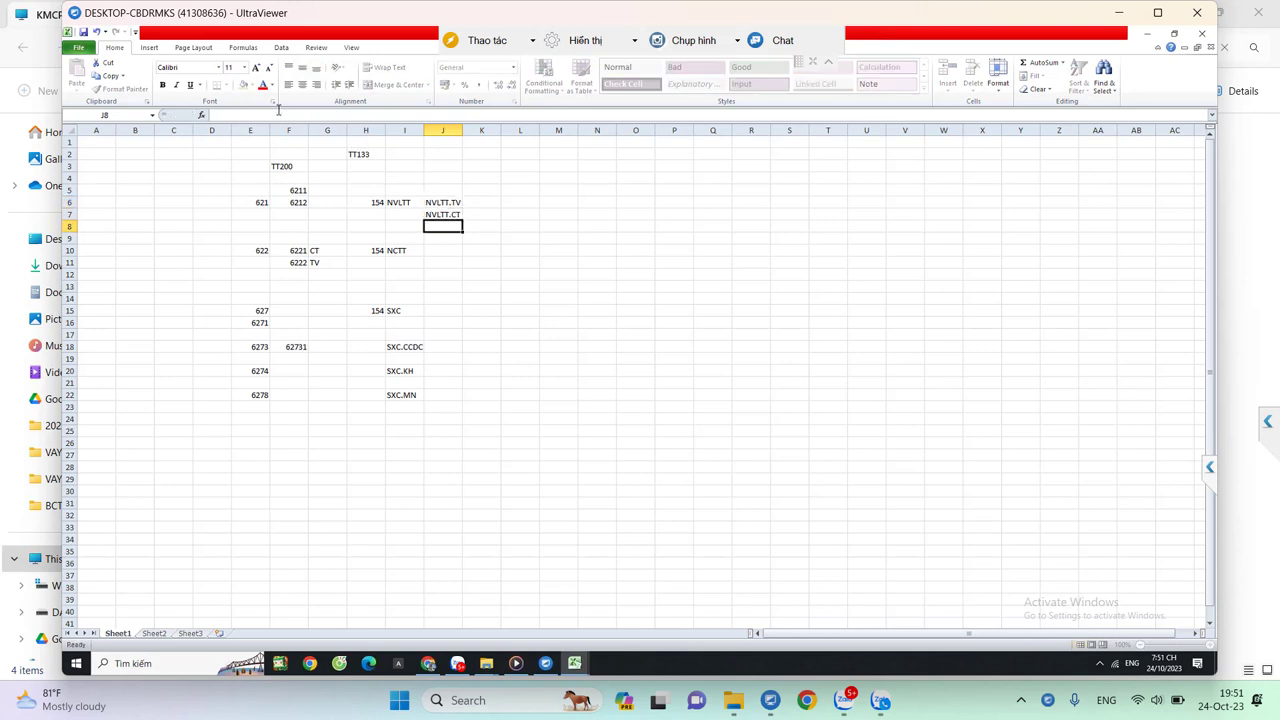
# Copy the NCTT code from I10 to J10 and extend it to NCTT.CT
pyautogui.click(410, 250)
pyautogui.hotkey('ctrl', 'c')
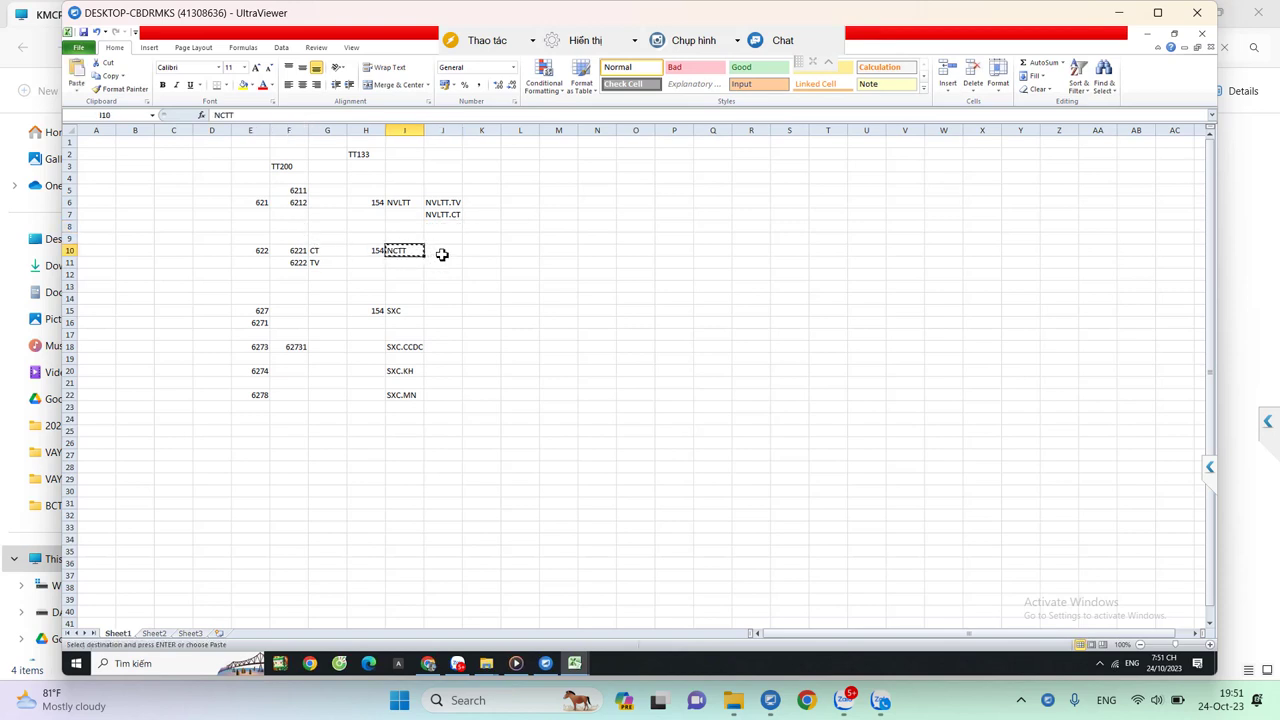
pyautogui.click(440, 251)
pyautogui.hotkey('ctrl', 'v')
pyautogui.press('ctrl')
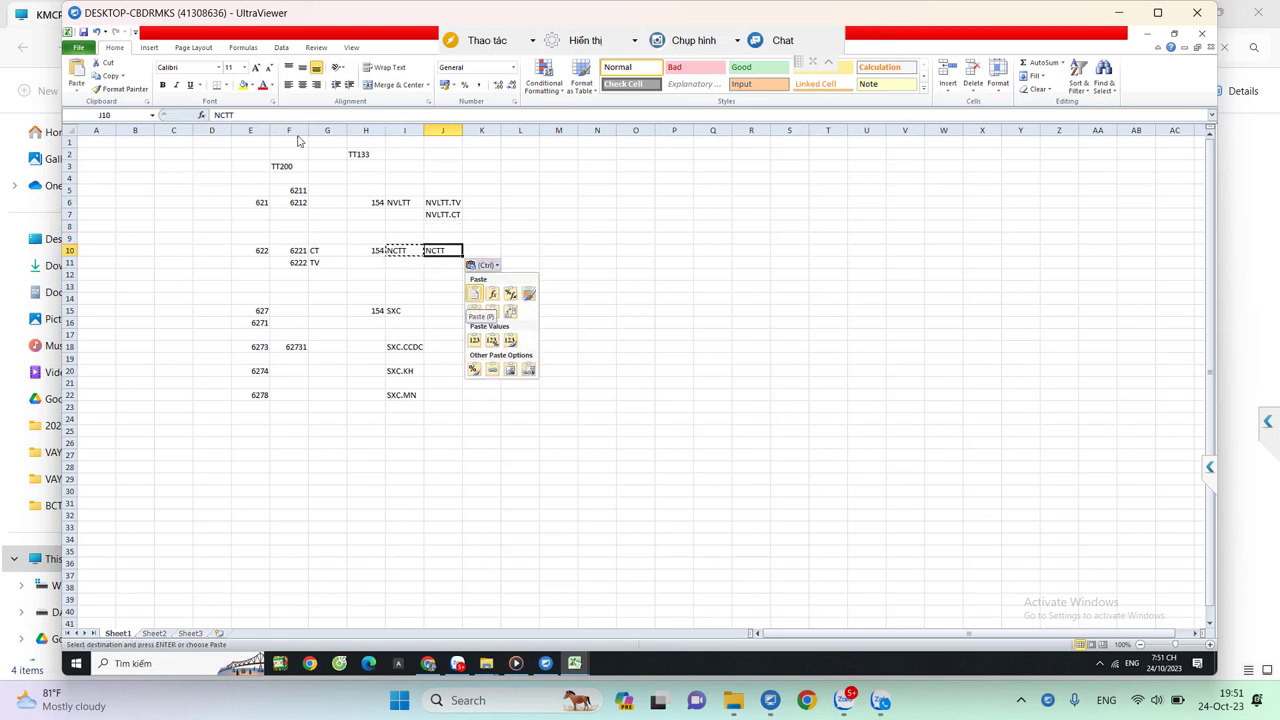
pyautogui.click(249, 115)
pyautogui.write('.CT')
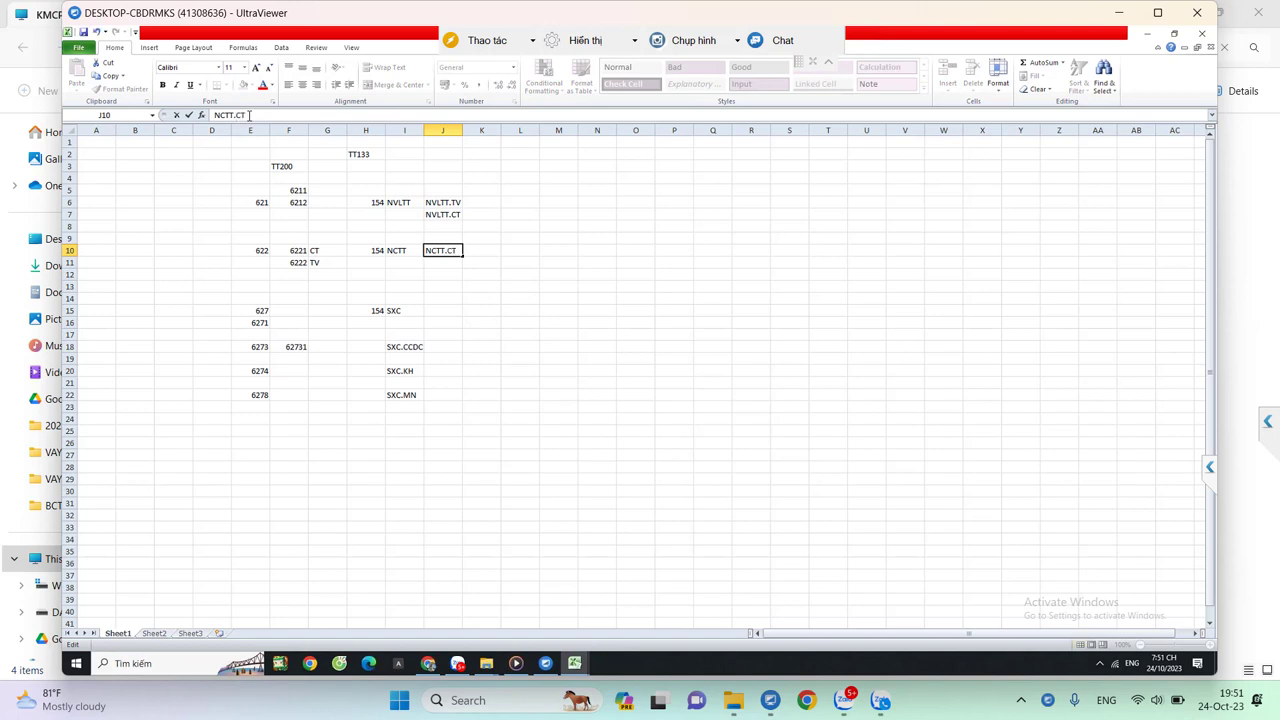
pyautogui.press('Return')
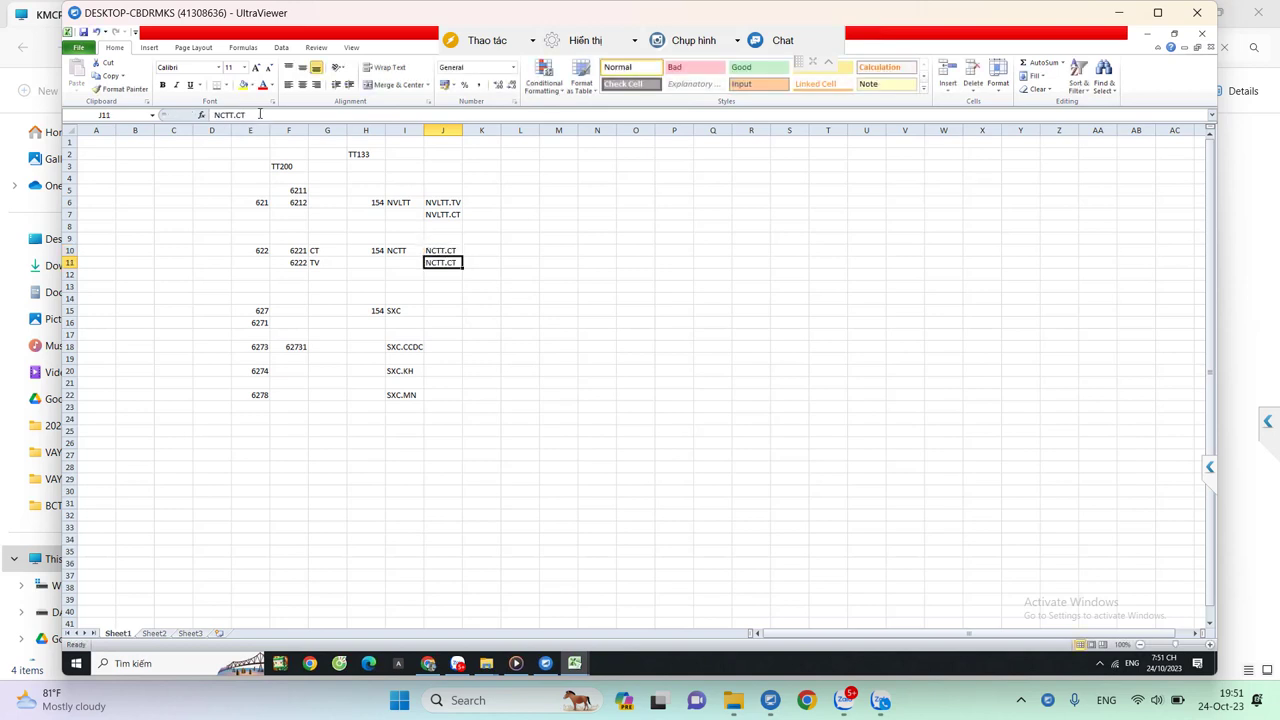
# Duplicate the J10 code in J11 and change its ending to read NCTT.TV
pyautogui.click(262, 115)
pyautogui.press('BackSpace')
pyautogui.press('BackSpace')
pyautogui.write('TV')
pyautogui.press('Return')
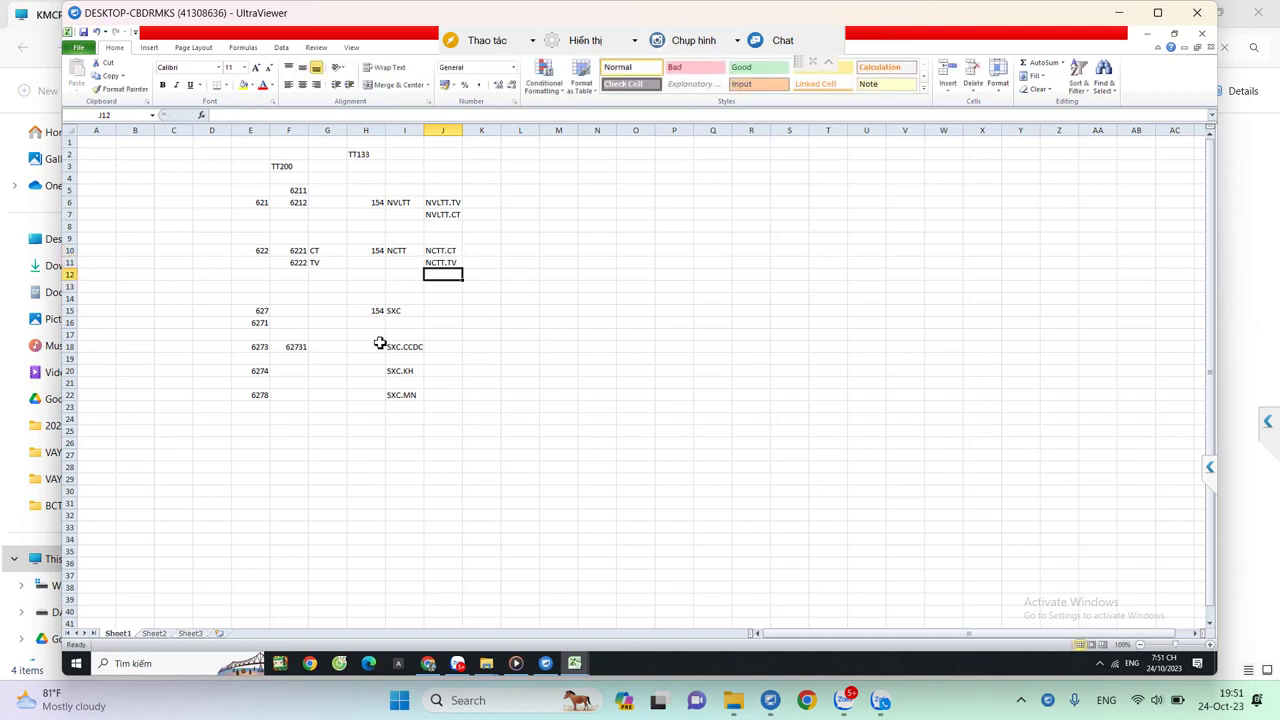
pyautogui.click(444, 251)
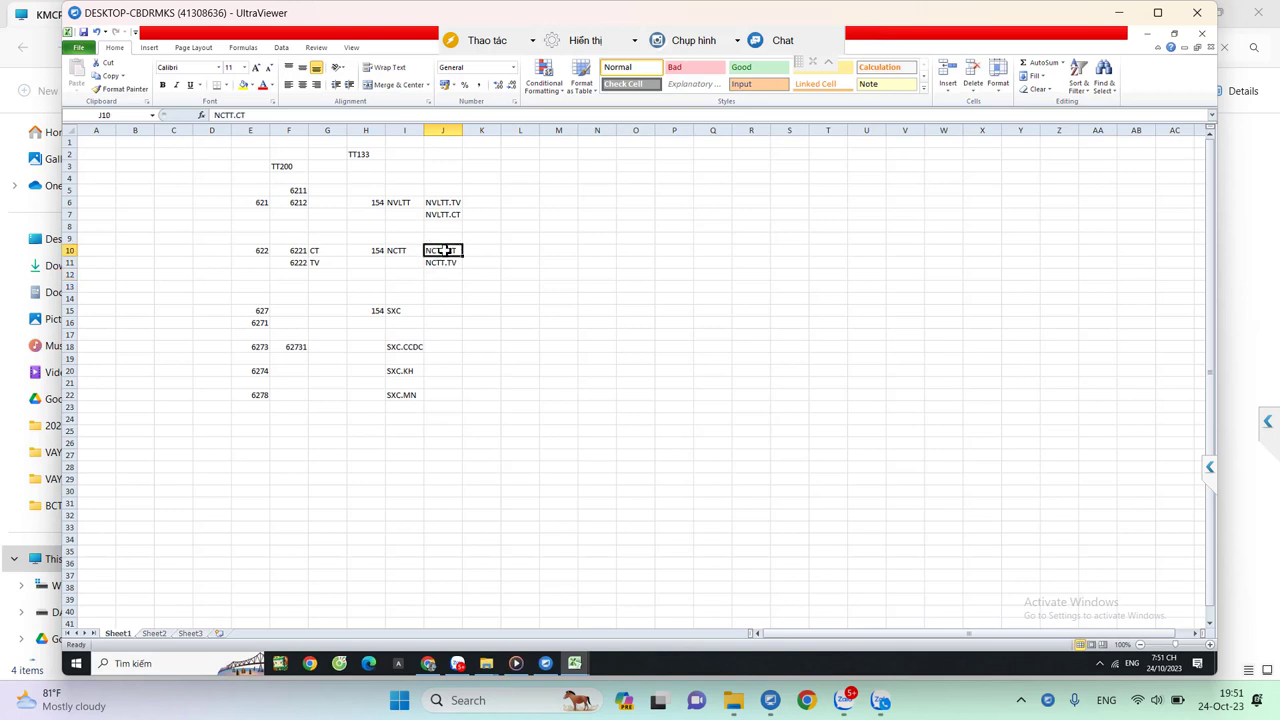
pyautogui.click(511, 251)
pyautogui.click(433, 252)
pyautogui.click(405, 250)
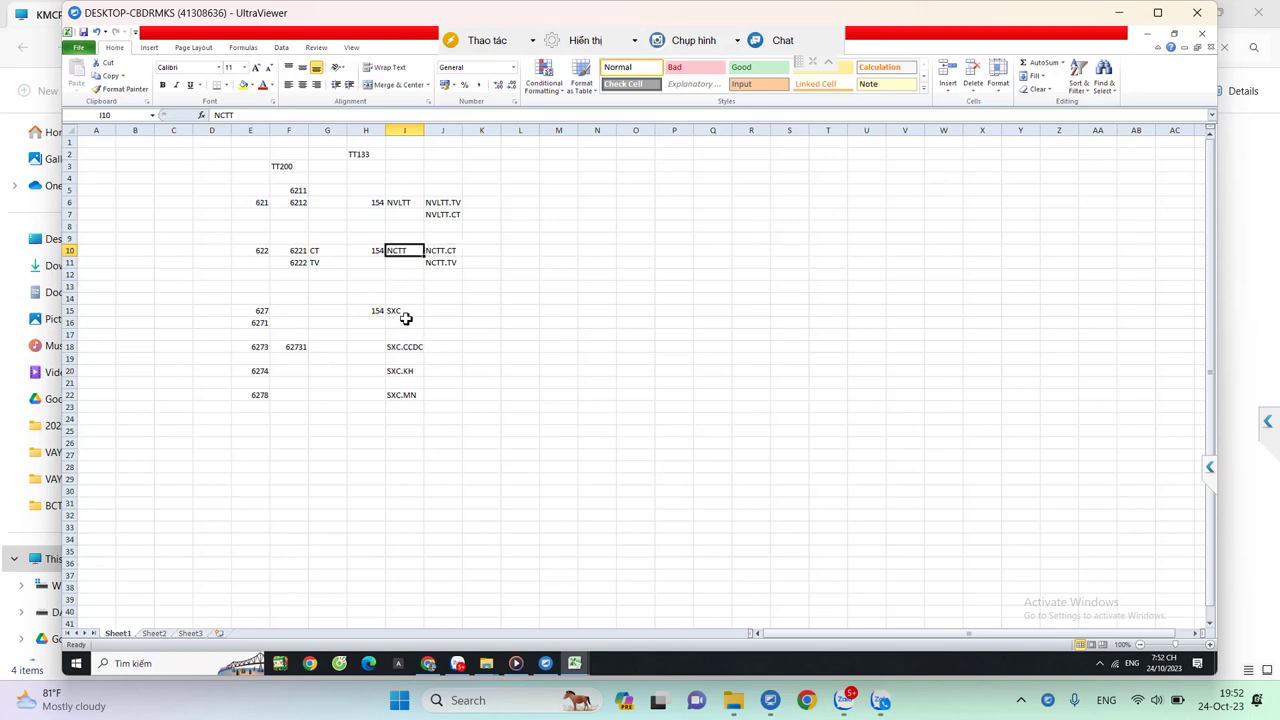